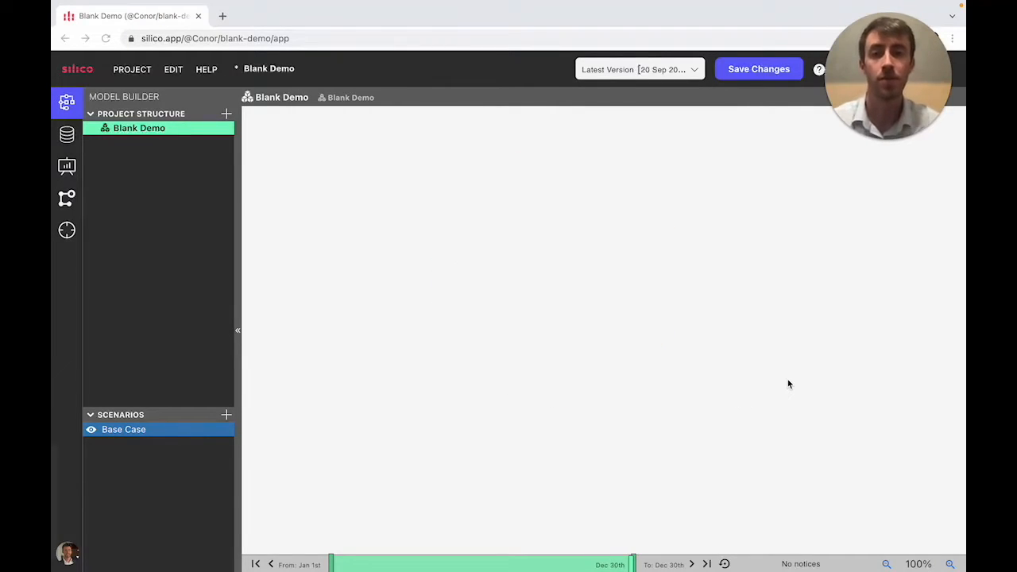
Step: Create a variable near the middle of the empty model canvas, shift it slightly down and open its properties
{"action": "right_click", "coordinate": [529, 249]}
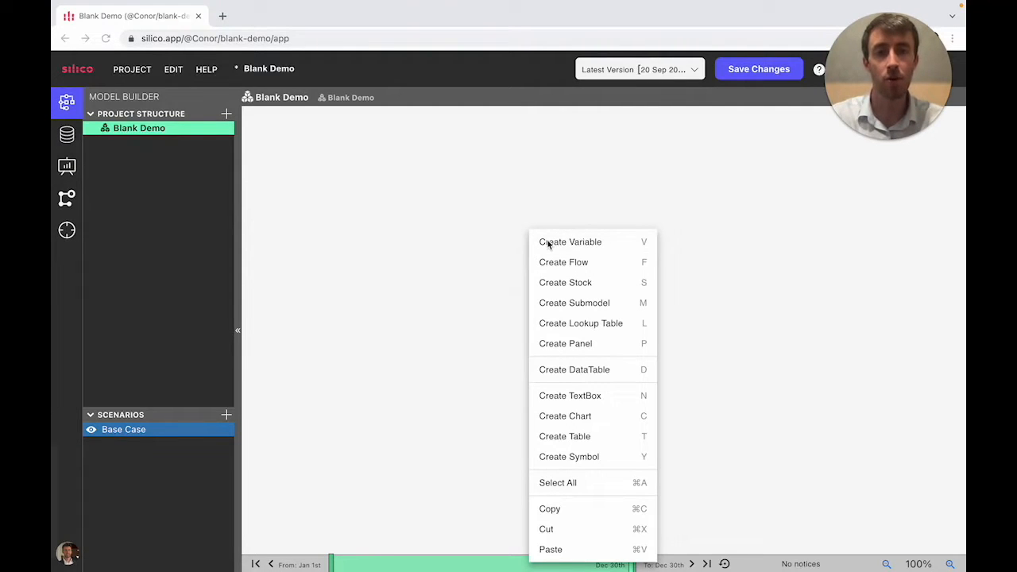
{"action": "left_click", "coordinate": [594, 242]}
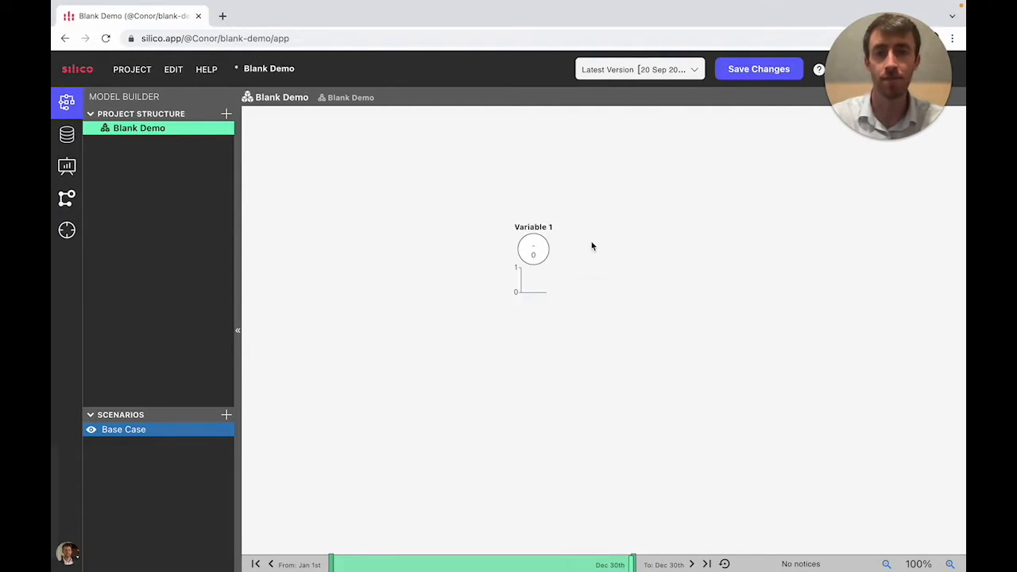
{"action": "left_click_drag", "start_coordinate": [536, 249], "coordinate": [536, 265]}
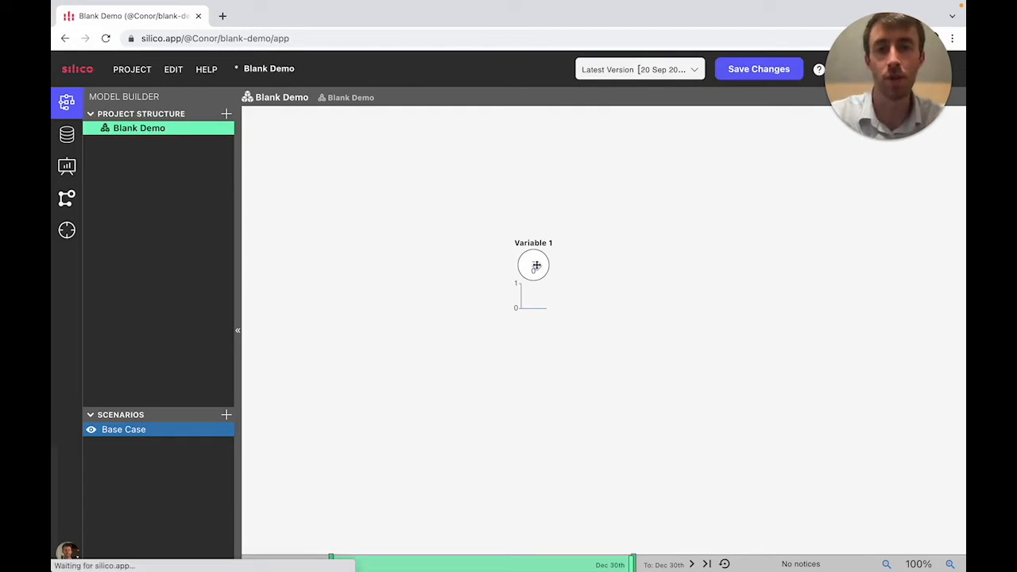
{"action": "left_click", "coordinate": [537, 265]}
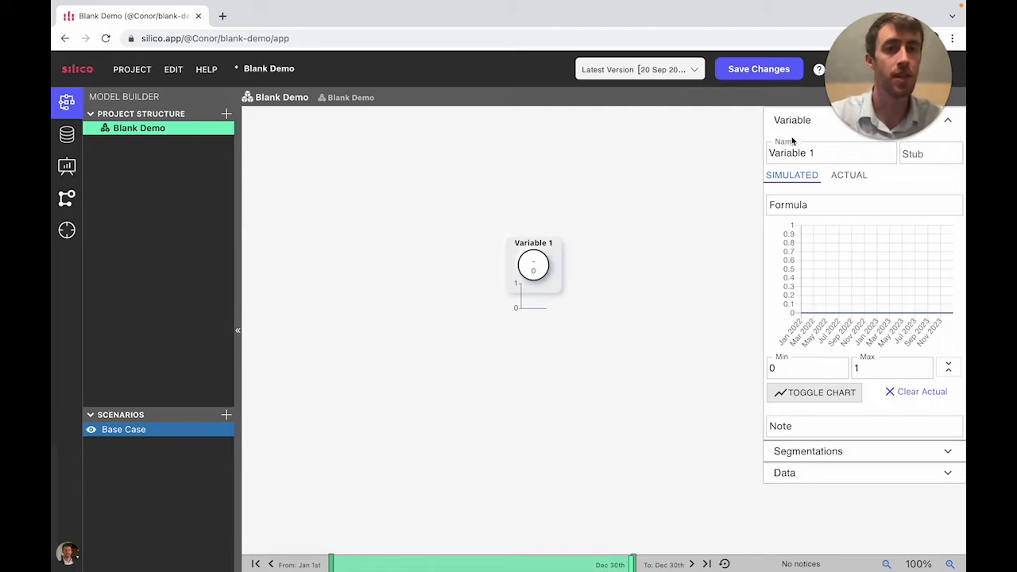
Step: Examine the new variable's simulated data over the weekly dates from start to end of the timeline
{"action": "left_click", "coordinate": [810, 474]}
{"action": "scroll", "coordinate": [807, 475], "scroll_direction": "down", "scroll_amount": 3}
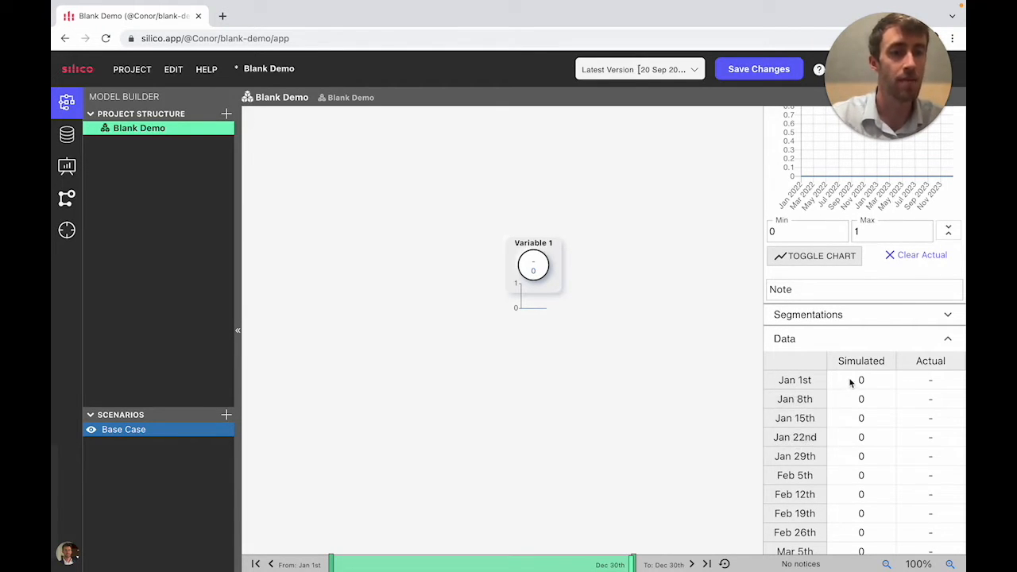
{"action": "scroll", "coordinate": [858, 383], "scroll_direction": "down", "scroll_amount": 1}
{"action": "scroll", "coordinate": [858, 383], "scroll_direction": "up", "scroll_amount": 1}
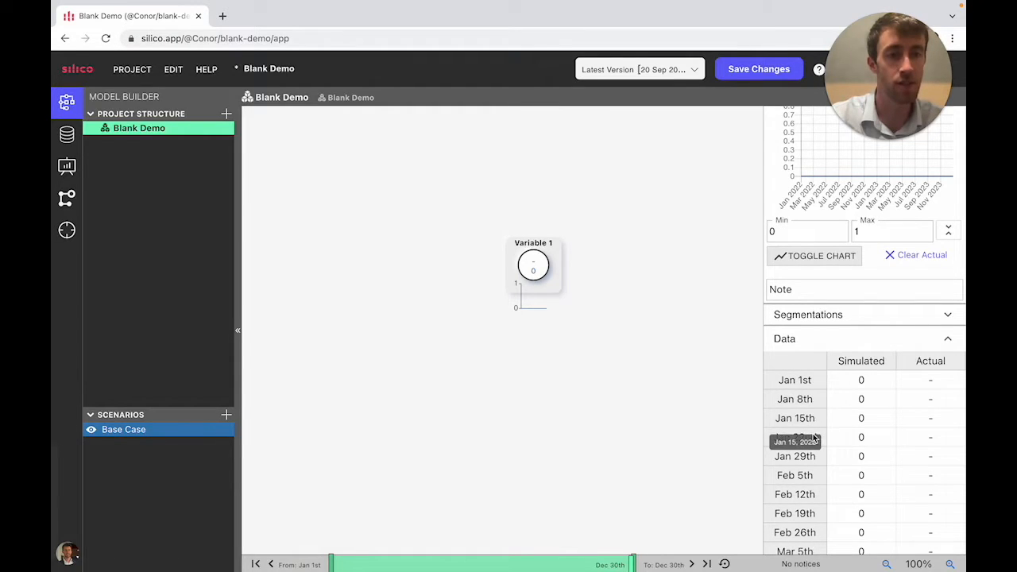
{"action": "scroll", "coordinate": [836, 451], "scroll_direction": "down", "scroll_amount": 10}
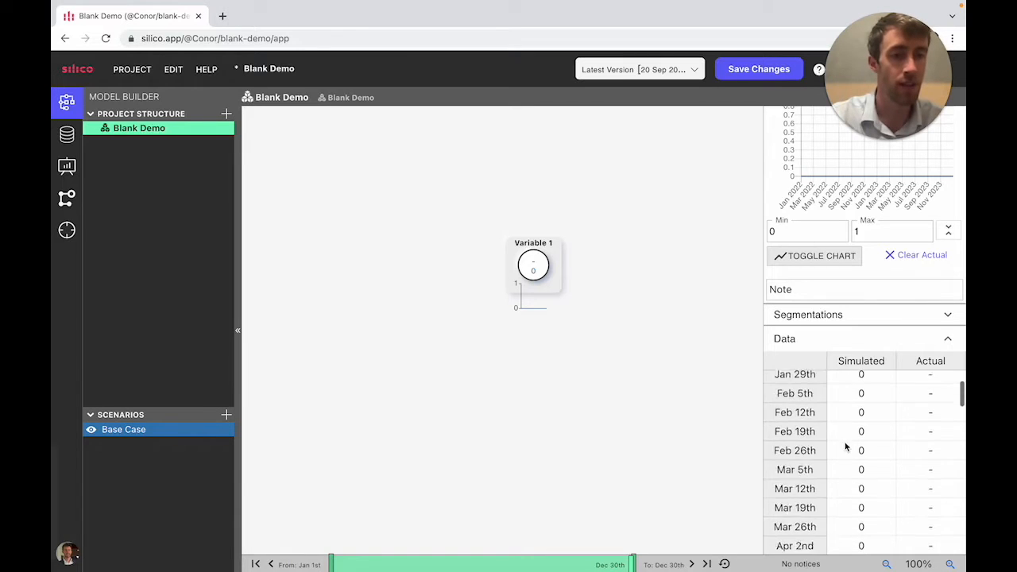
{"action": "scroll", "coordinate": [844, 441], "scroll_direction": "down", "scroll_amount": 2}
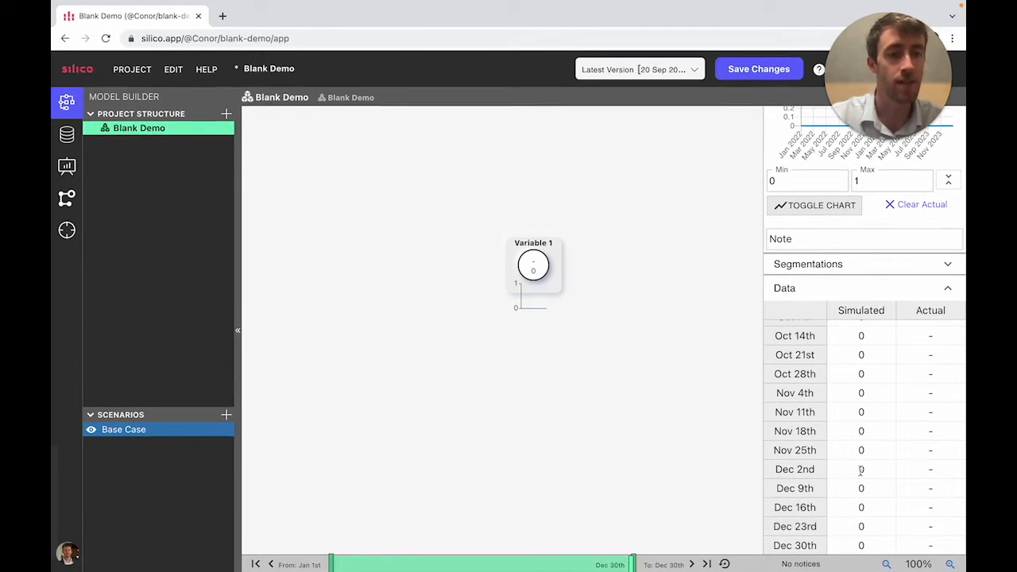
{"action": "scroll", "coordinate": [870, 456], "scroll_direction": "up", "scroll_amount": 2}
{"action": "scroll", "coordinate": [870, 455], "scroll_direction": "up", "scroll_amount": 10}
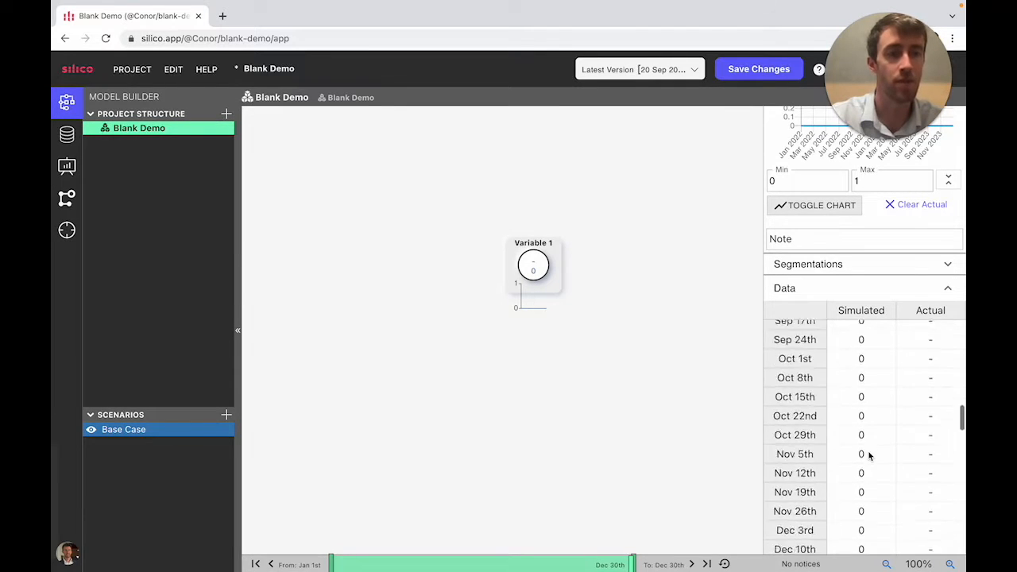
{"action": "left_click", "coordinate": [721, 307]}
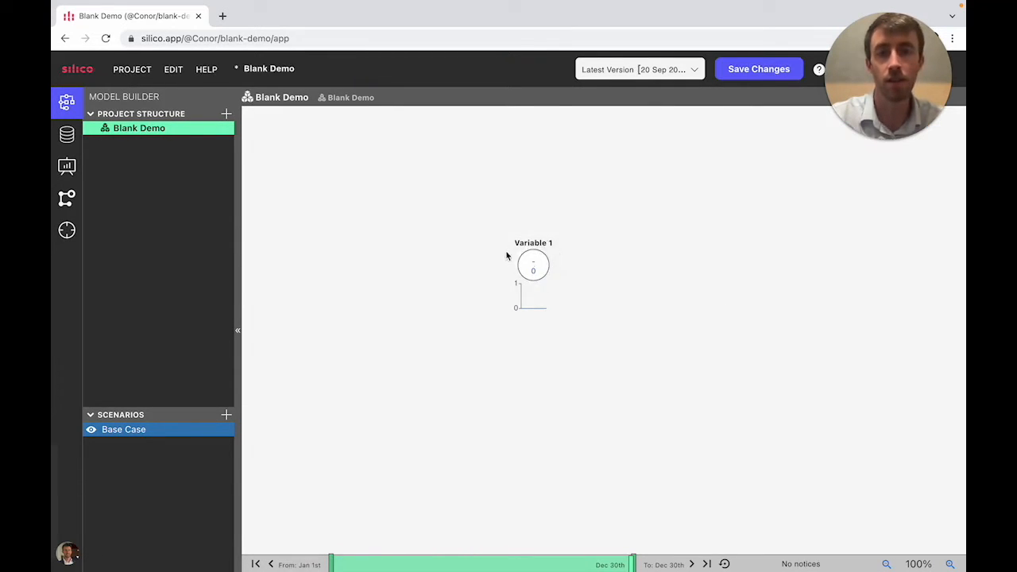
Step: Set the variable's formula to 5 and check its simulated weekly data
{"action": "left_click", "coordinate": [532, 265]}
{"action": "left_click", "coordinate": [778, 207]}
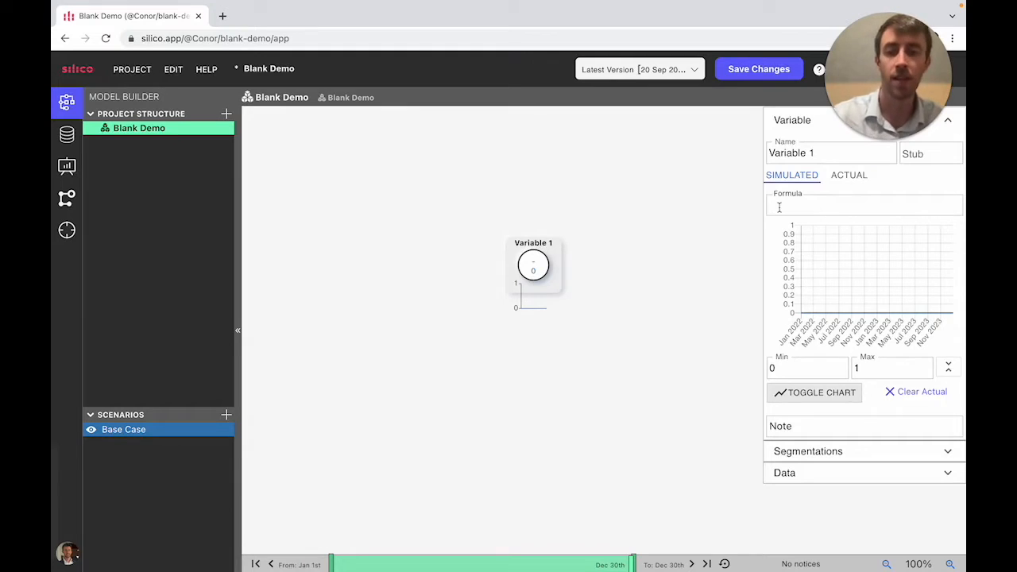
{"action": "type", "text": "5"}
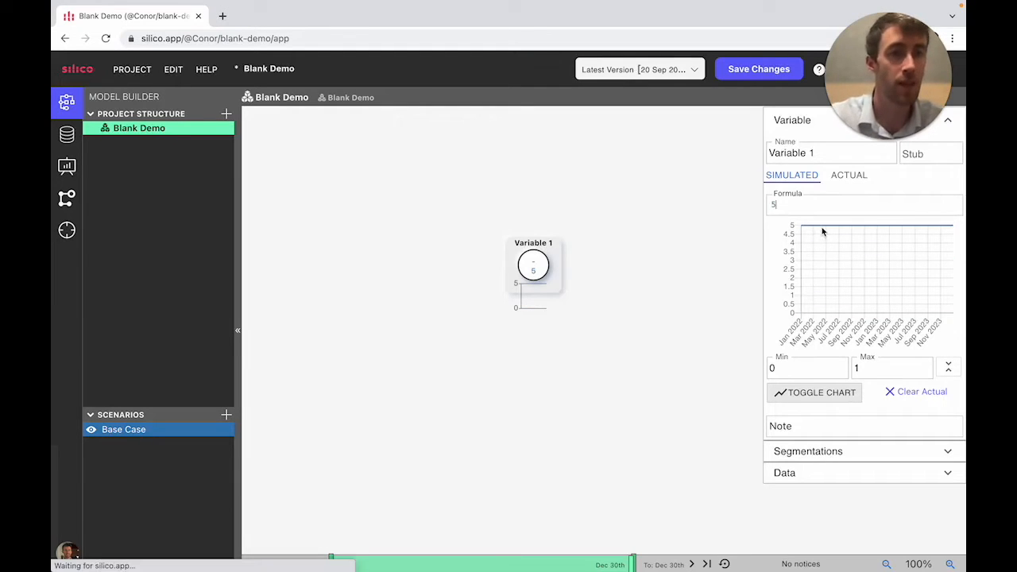
{"action": "left_click", "coordinate": [834, 474]}
{"action": "scroll", "coordinate": [870, 526], "scroll_direction": "down", "scroll_amount": 2}
{"action": "scroll", "coordinate": [869, 526], "scroll_direction": "down", "scroll_amount": 10}
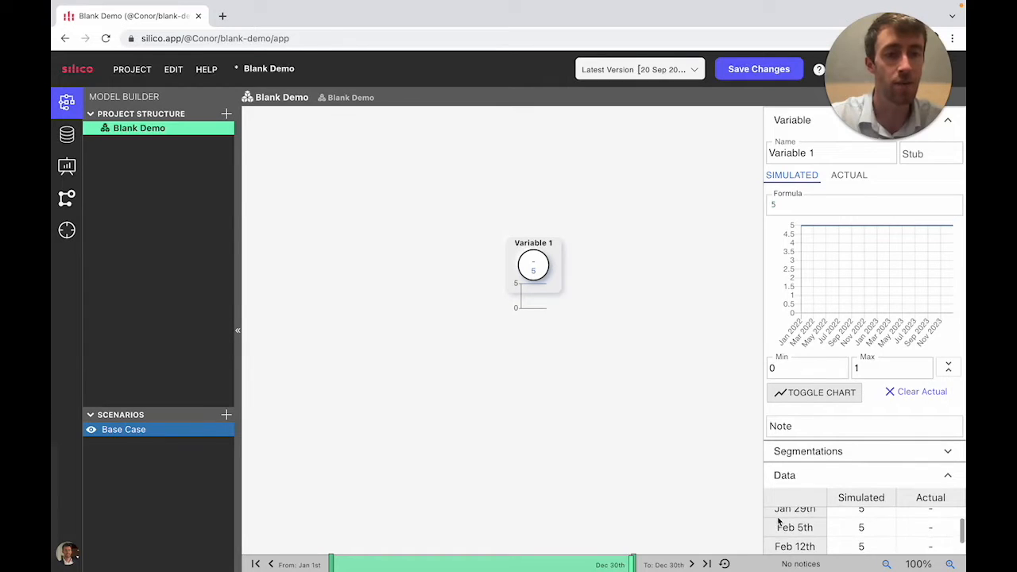
{"action": "scroll", "coordinate": [887, 477], "scroll_direction": "up", "scroll_amount": 15}
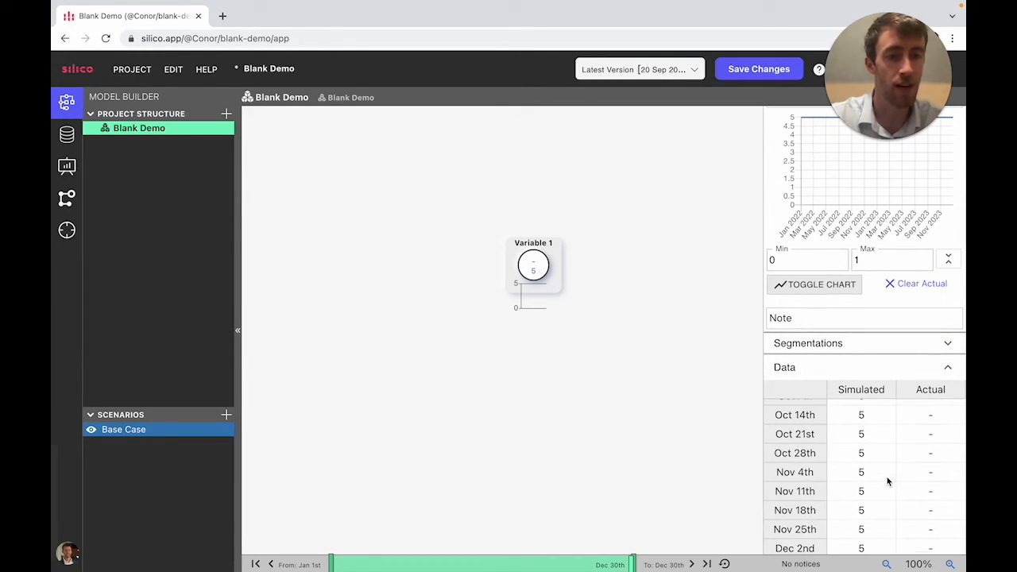
{"action": "scroll", "coordinate": [887, 476], "scroll_direction": "up", "scroll_amount": 3}
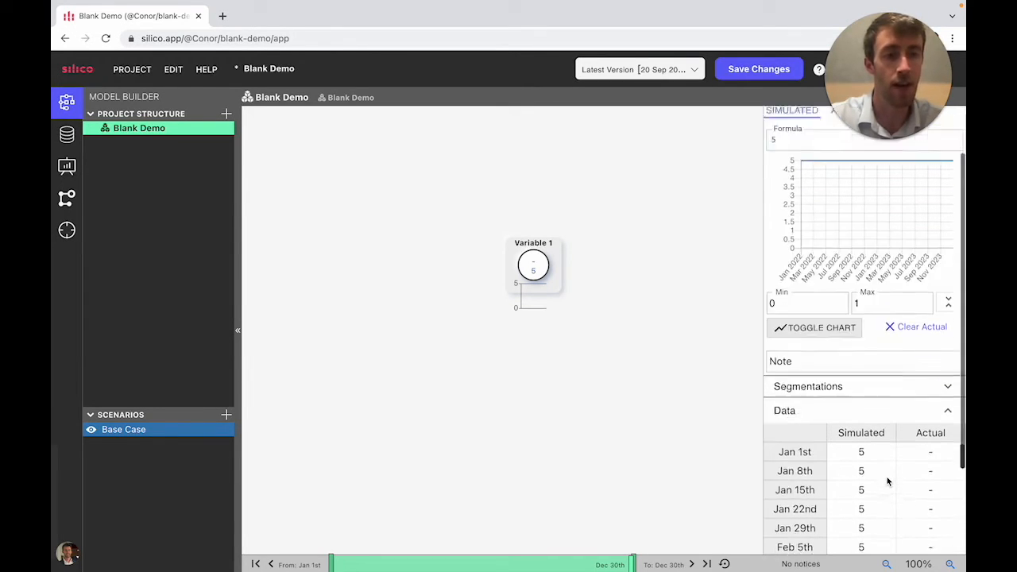
{"action": "left_click", "coordinate": [574, 364]}
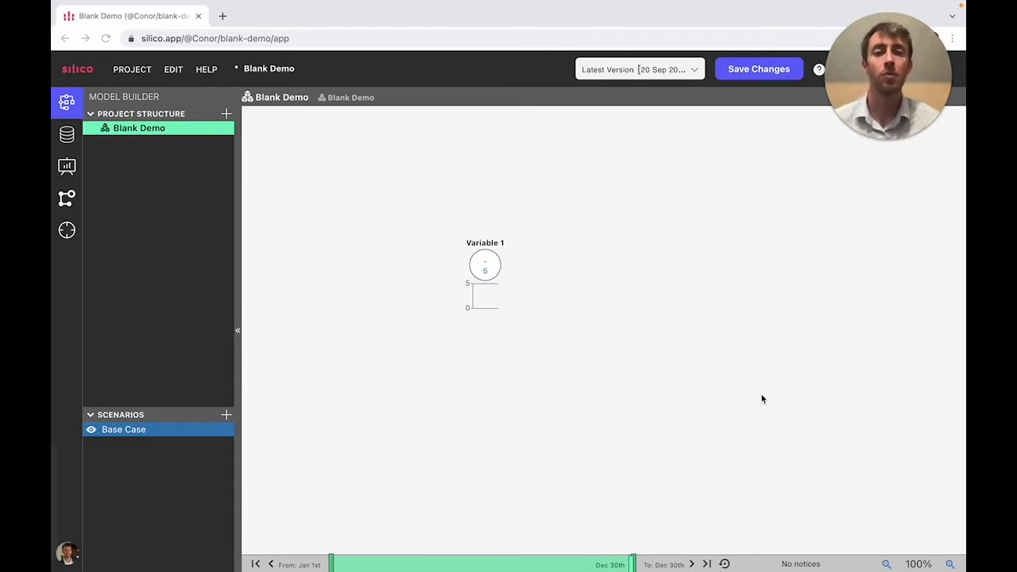
Step: Rename the variable to "Rate of Sale" and give it the stub "Drinks per store per week"
{"action": "left_click", "coordinate": [480, 268]}
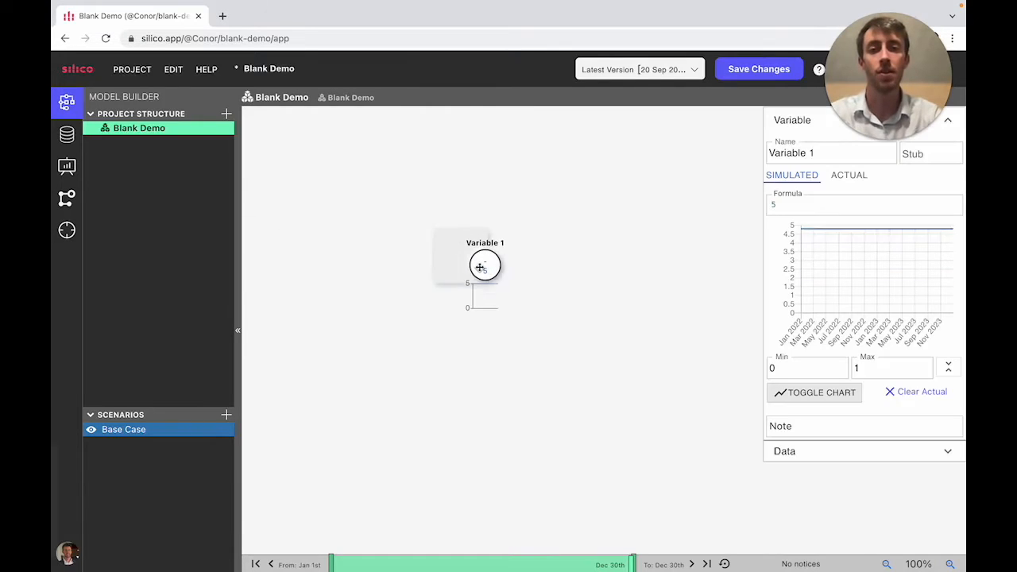
{"action": "triple_click", "coordinate": [798, 155]}
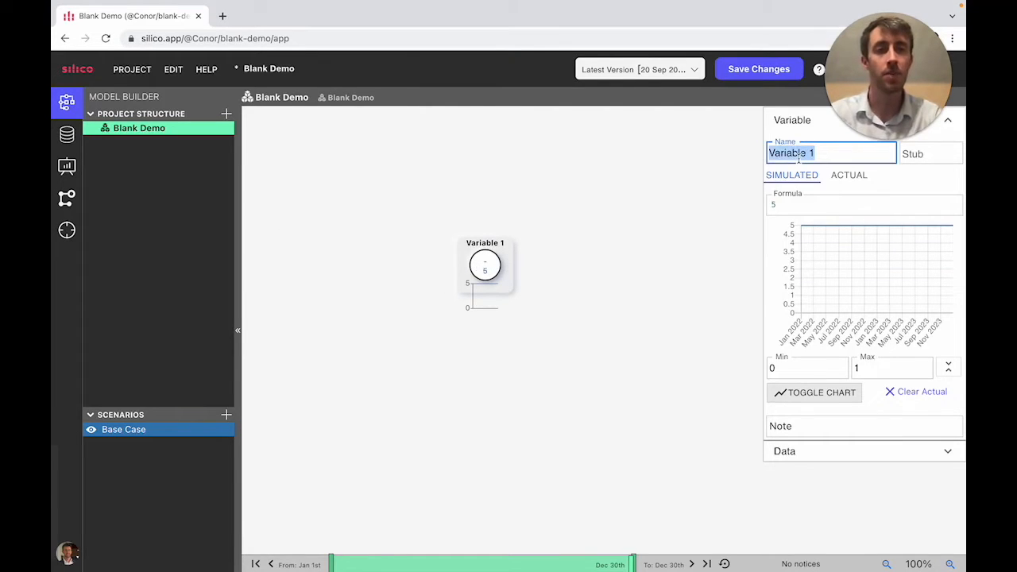
{"action": "type", "text": "Rate of Sale"}
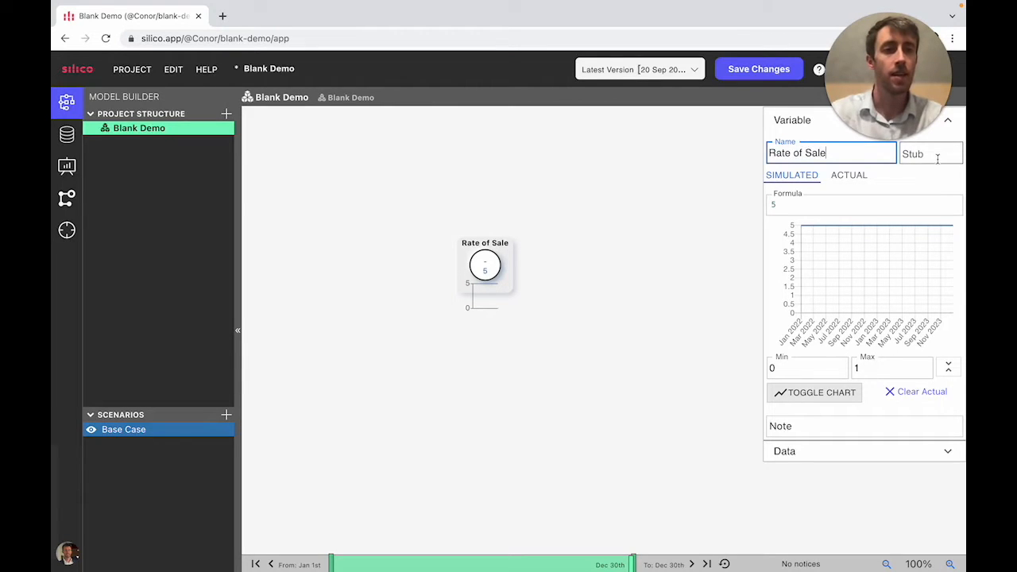
{"action": "left_click", "coordinate": [937, 157]}
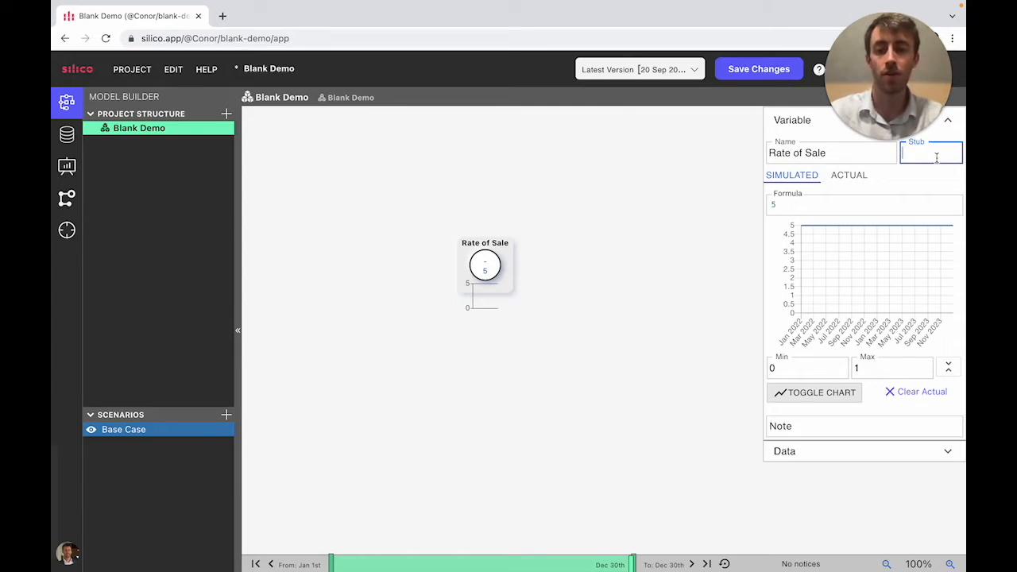
{"action": "type", "text": "Drinks per store per week"}
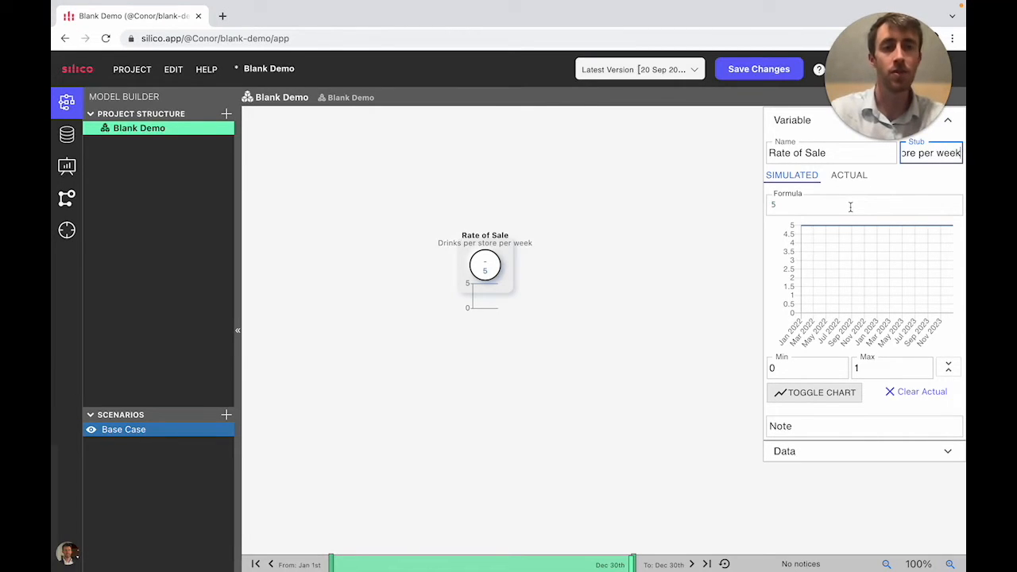
Step: Set the formula of the Rate of Sale variable to 10
{"action": "left_click", "coordinate": [850, 206]}
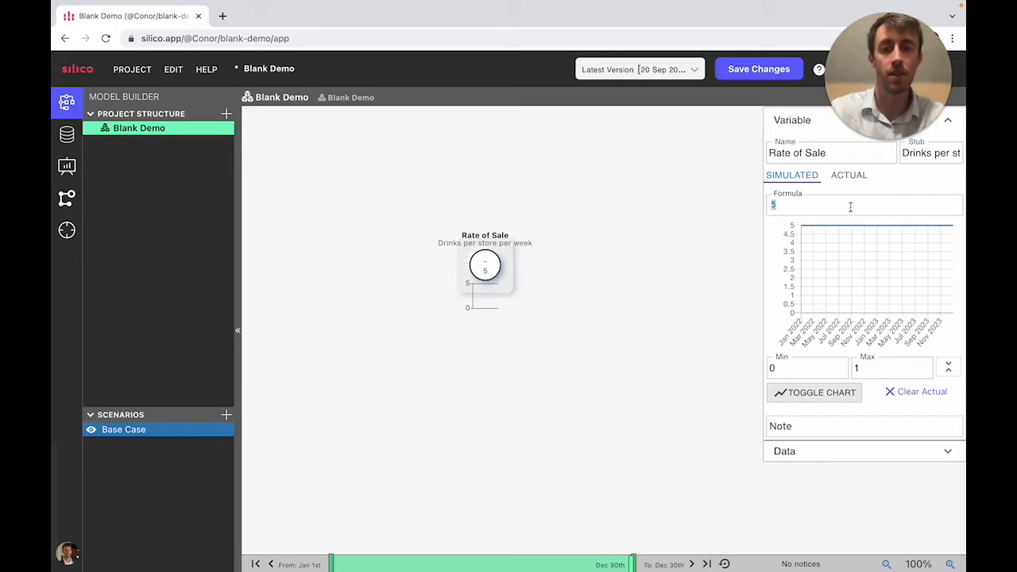
{"action": "key", "text": "BackSpace"}
{"action": "type", "text": "10"}
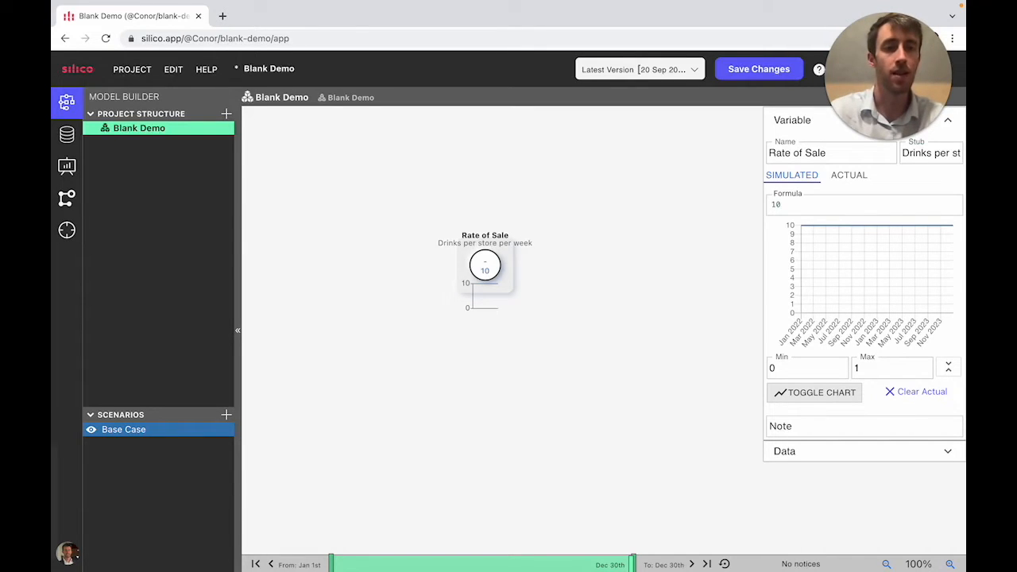
{"action": "left_click", "coordinate": [644, 231]}
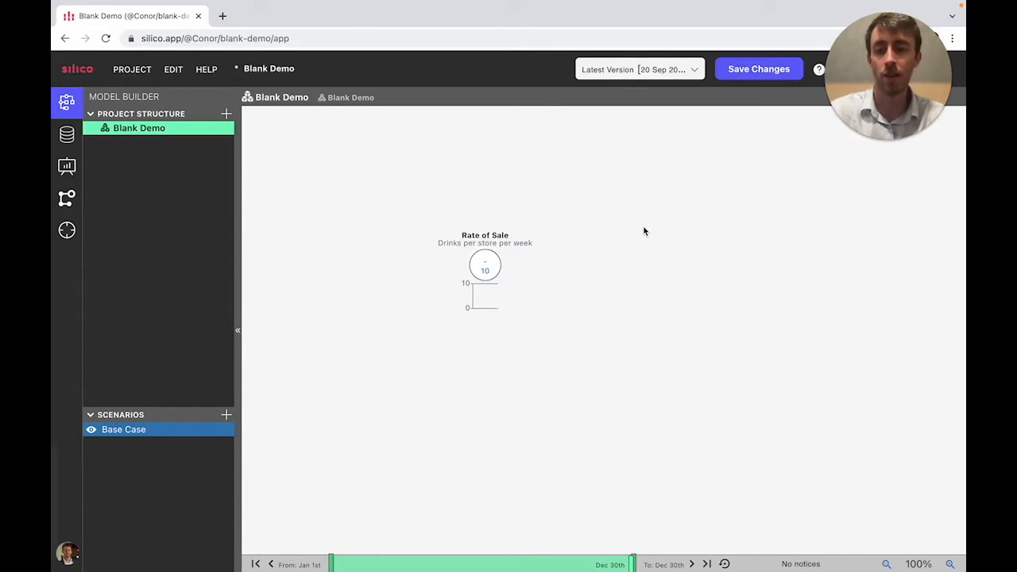
Step: Create a second variable diagonally above Rate of Sale, named "Total drinks sold" with the stub "Drinks per week"
{"action": "right_click", "coordinate": [605, 196]}
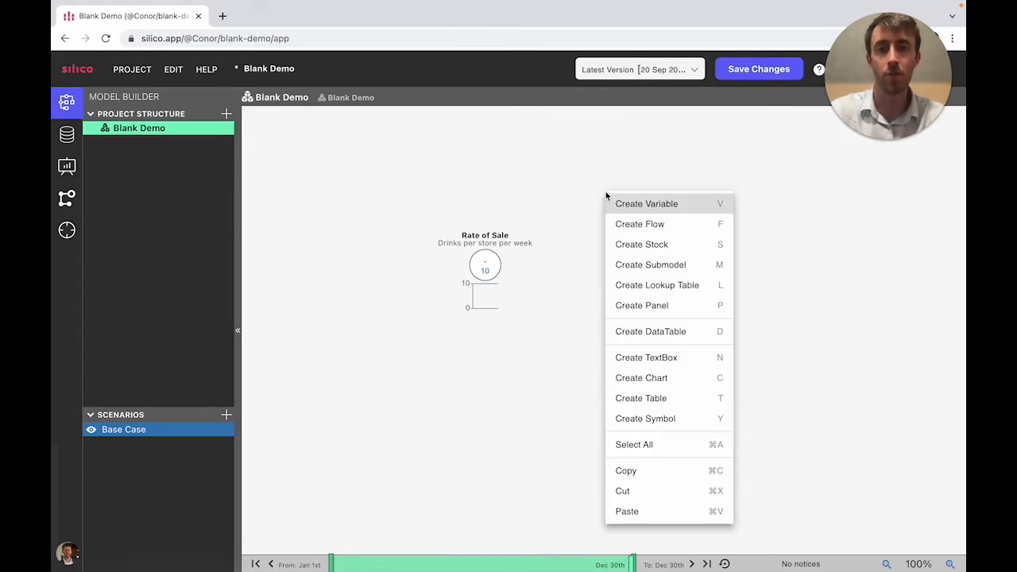
{"action": "left_click", "coordinate": [634, 204]}
{"action": "left_click", "coordinate": [612, 194]}
{"action": "left_click", "coordinate": [803, 153]}
{"action": "key", "text": "ctrl+a"}
{"action": "type", "text": "Total drink"}
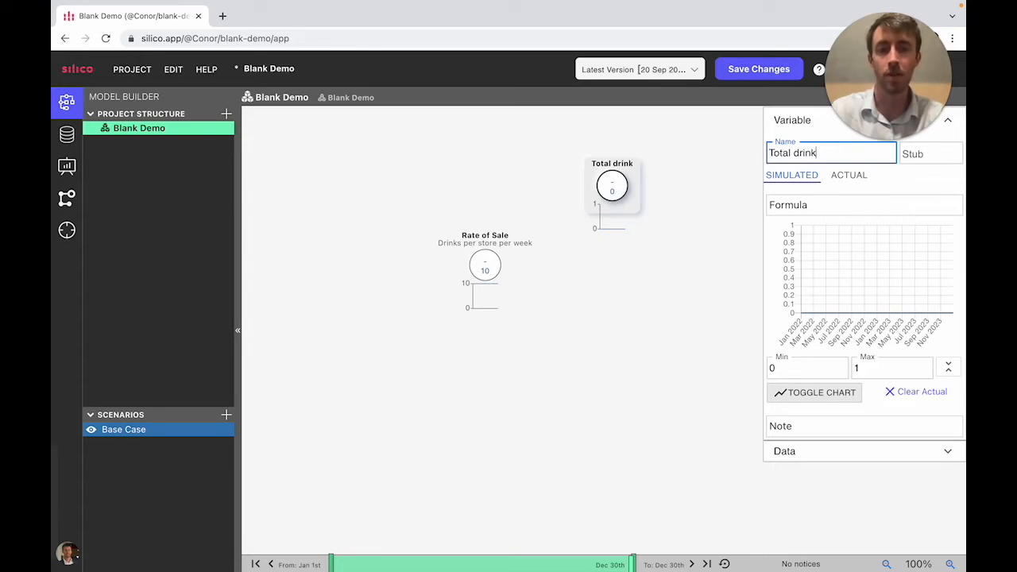
{"action": "type", "text": "s sold"}
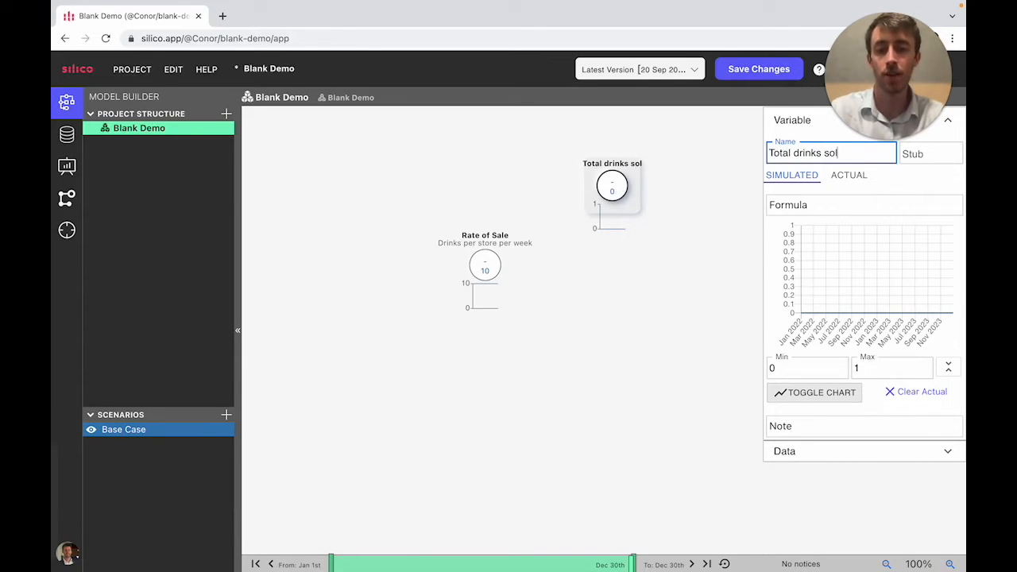
{"action": "left_click", "coordinate": [950, 162]}
{"action": "type", "text": "D"}
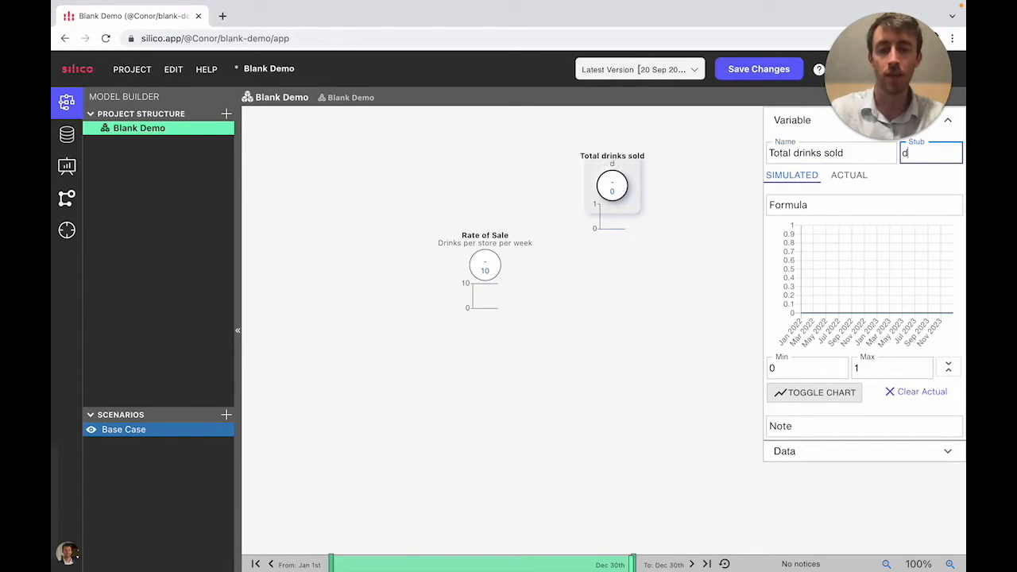
{"action": "type", "text": "rinks per week"}
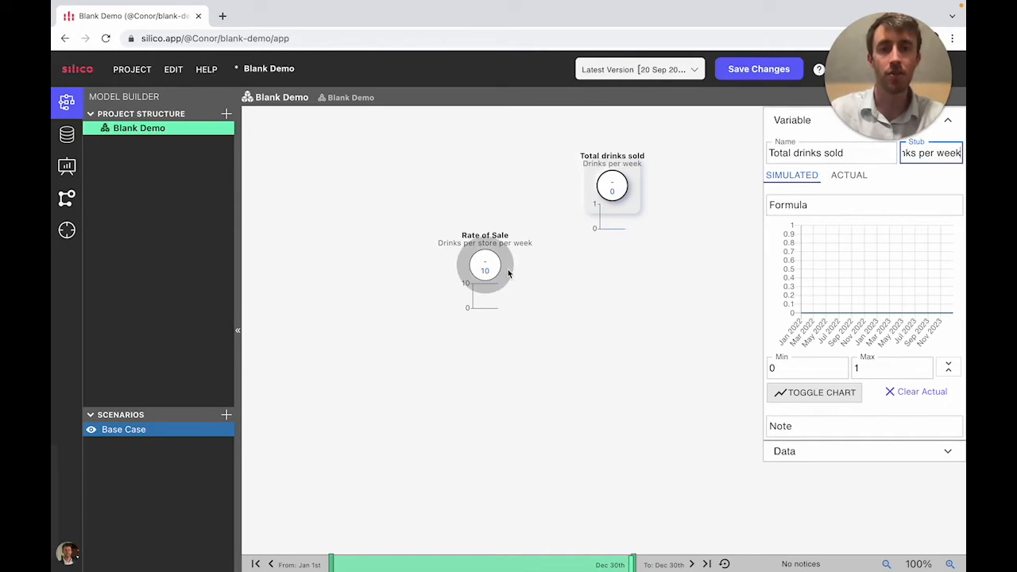
Step: Link Rate of Sale to Total drinks sold as an input of its formula
{"action": "left_click_drag", "start_coordinate": [503, 263], "coordinate": [608, 186]}
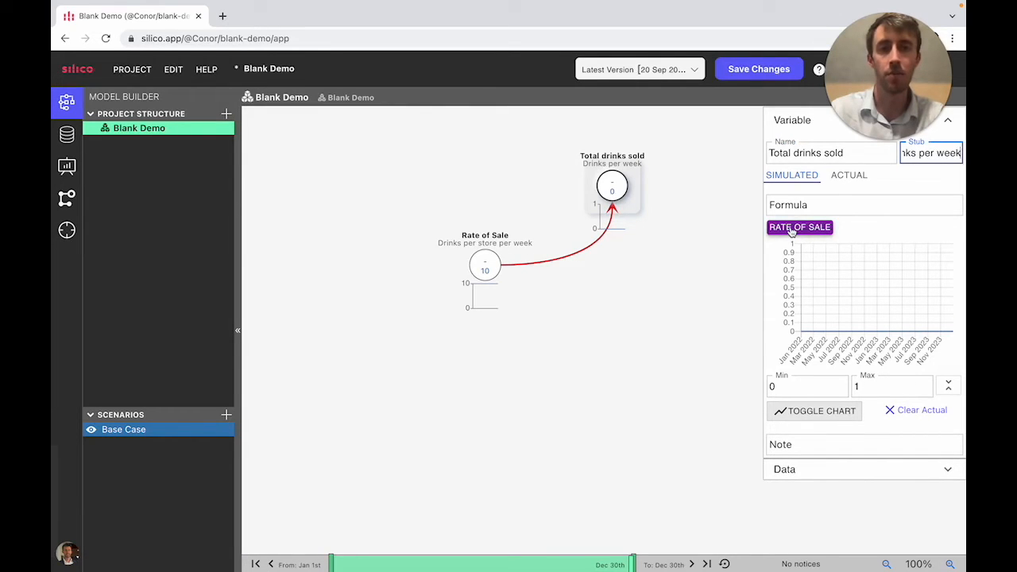
{"action": "left_click", "coordinate": [648, 305]}
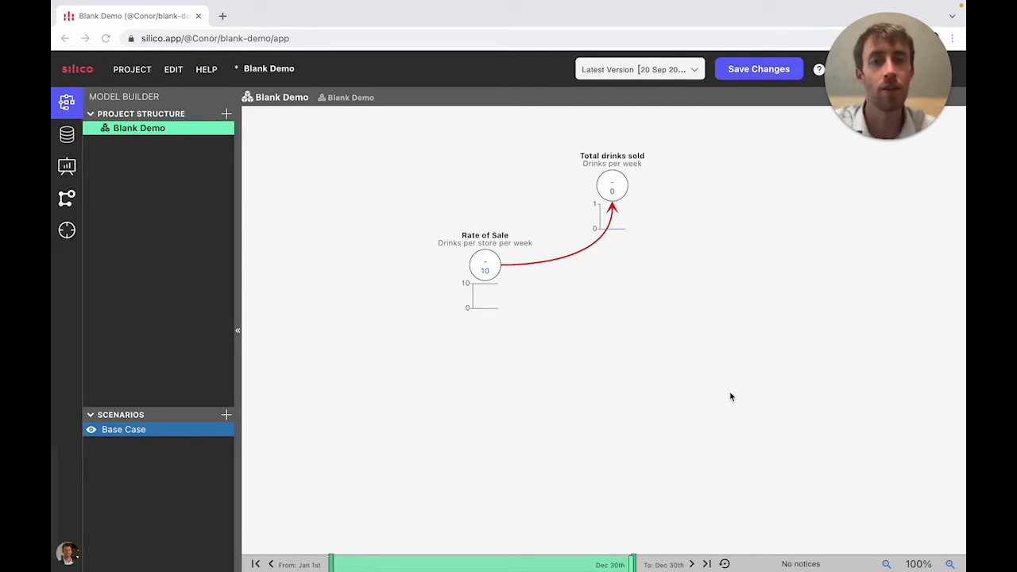
Step: Create a stock below Total drinks sold and name it "Store"
{"action": "right_click", "coordinate": [617, 286]}
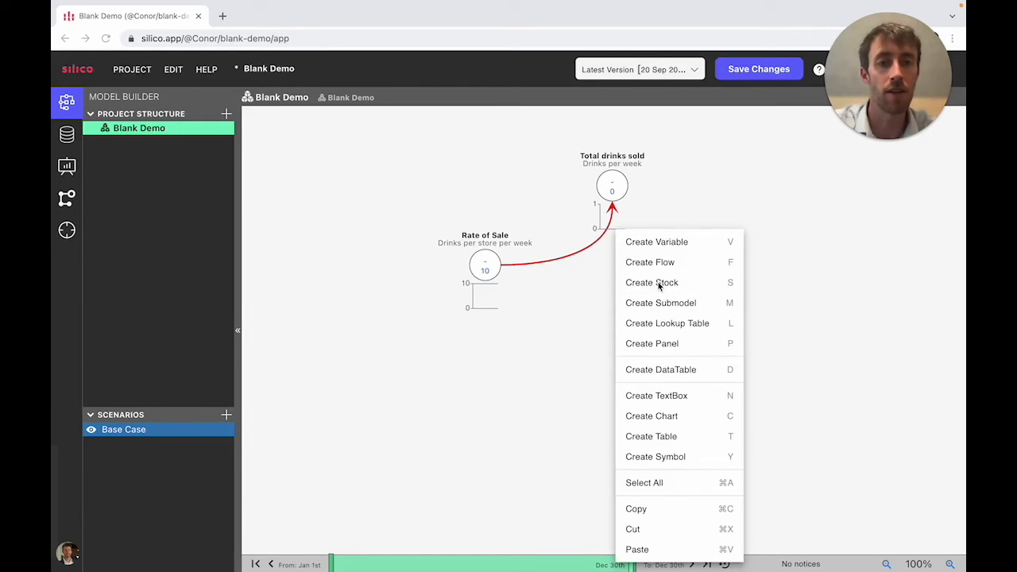
{"action": "left_click", "coordinate": [655, 285]}
{"action": "left_click_drag", "start_coordinate": [616, 289], "coordinate": [621, 333]}
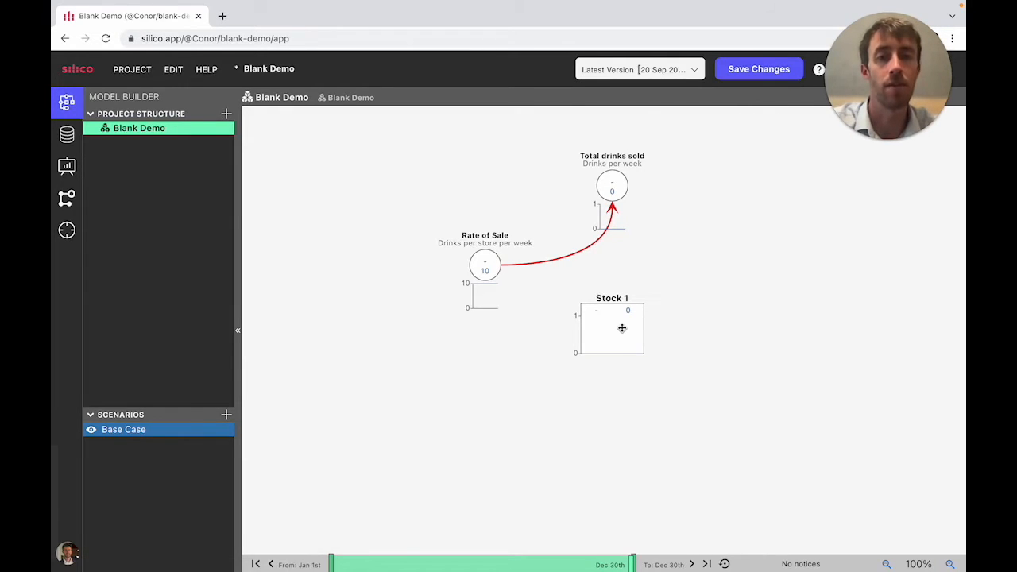
{"action": "left_click", "coordinate": [623, 328]}
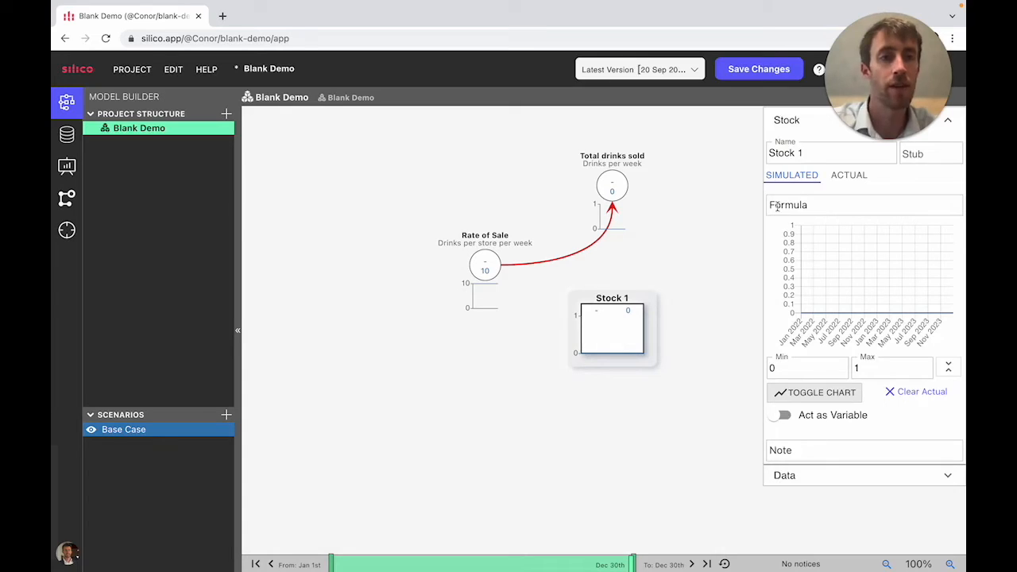
{"action": "triple_click", "coordinate": [799, 154]}
{"action": "type", "text": "Store"}
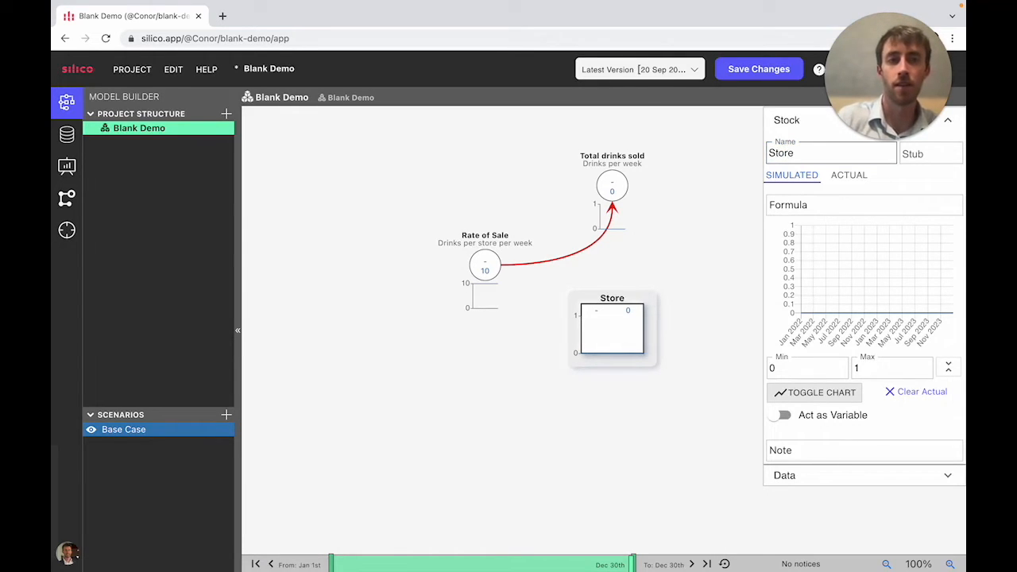
Step: Rename the stock as "Stores that sell our product" and give it the stub "Stores"
{"action": "left_click", "coordinate": [792, 153]}
{"action": "type", "text": "s that sell ou"}
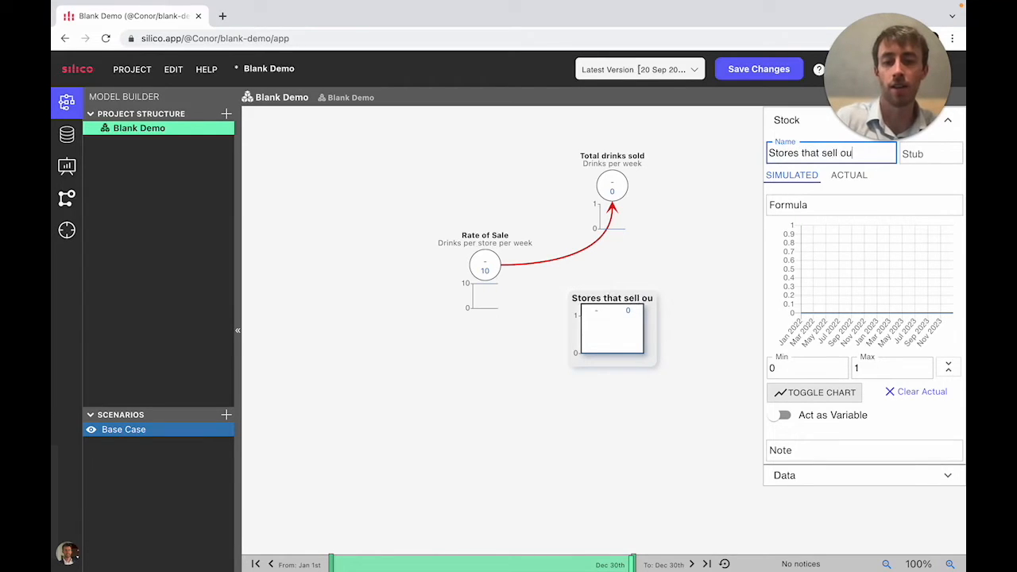
{"action": "type", "text": "r product"}
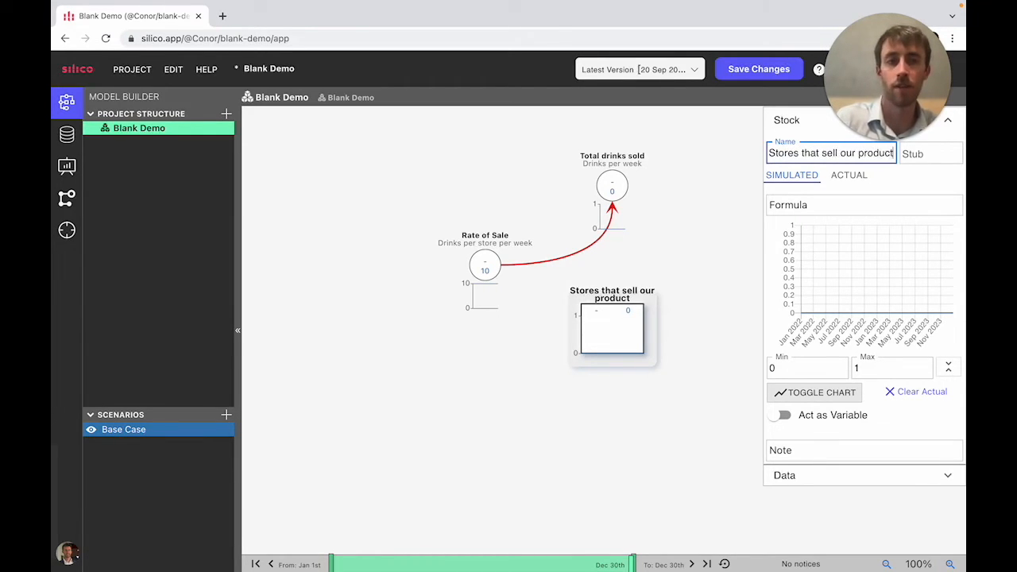
{"action": "left_click", "coordinate": [914, 153]}
{"action": "type", "text": "Stores"}
Step: Set the formula of the stores stock to 600 and move the stock slightly down
{"action": "left_click", "coordinate": [845, 202]}
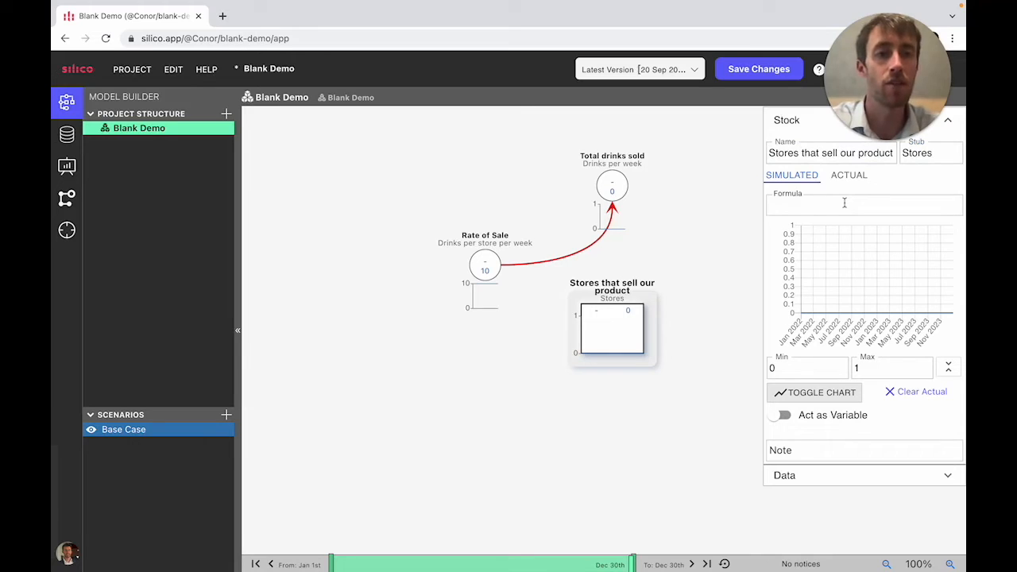
{"action": "key", "text": "Return"}
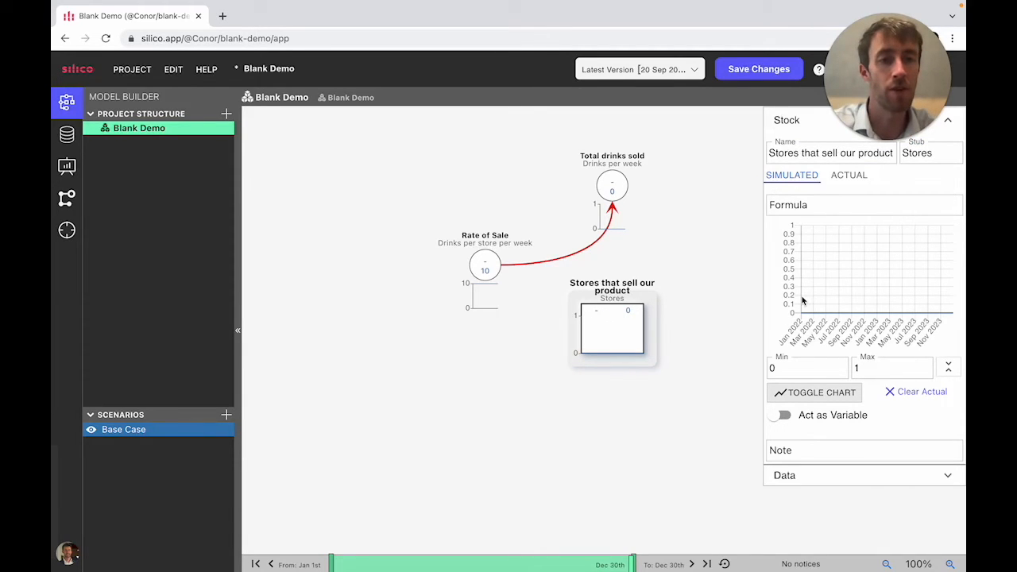
{"action": "left_click", "coordinate": [797, 203]}
{"action": "type", "text": "600"}
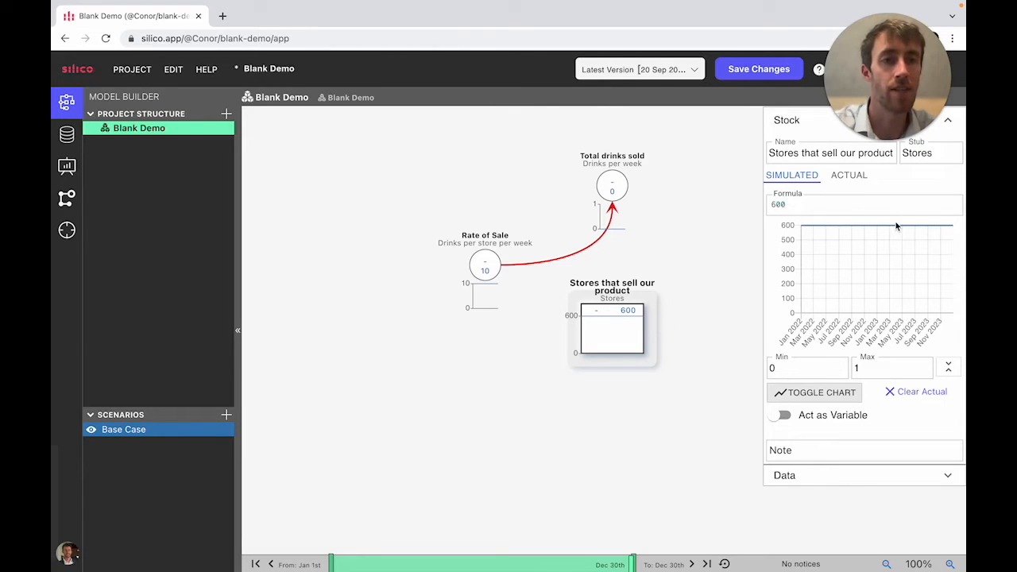
{"action": "left_click", "coordinate": [685, 324]}
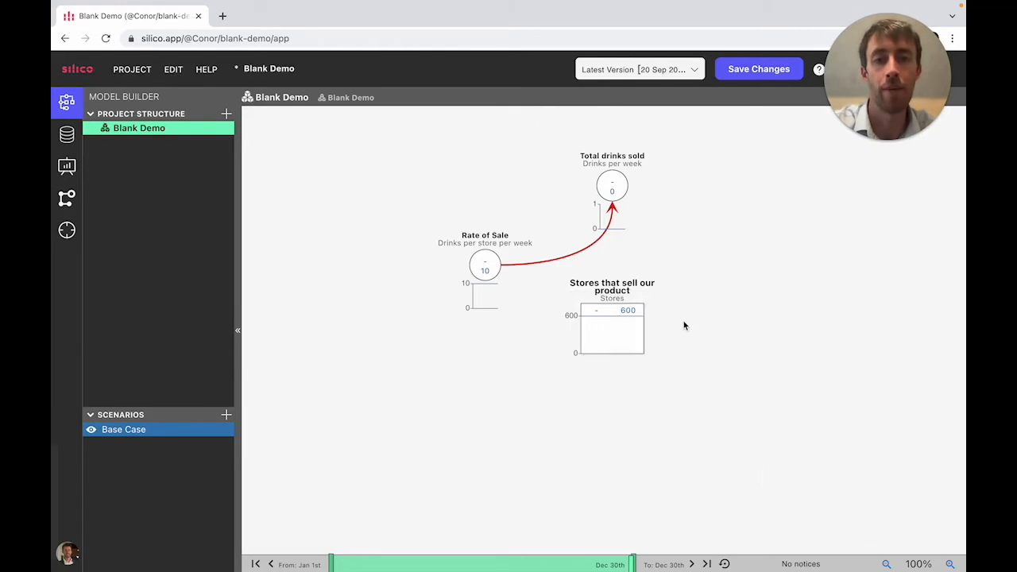
{"action": "left_click_drag", "start_coordinate": [618, 334], "coordinate": [618, 352]}
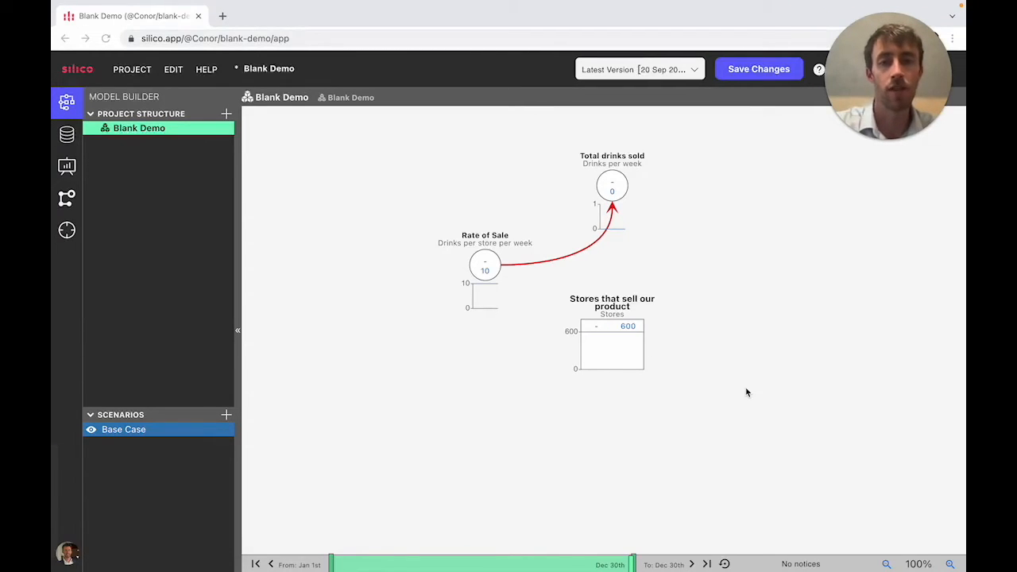
Step: Create one flow leading into the stores stock and another flow leading out of it
{"action": "right_click", "coordinate": [492, 344]}
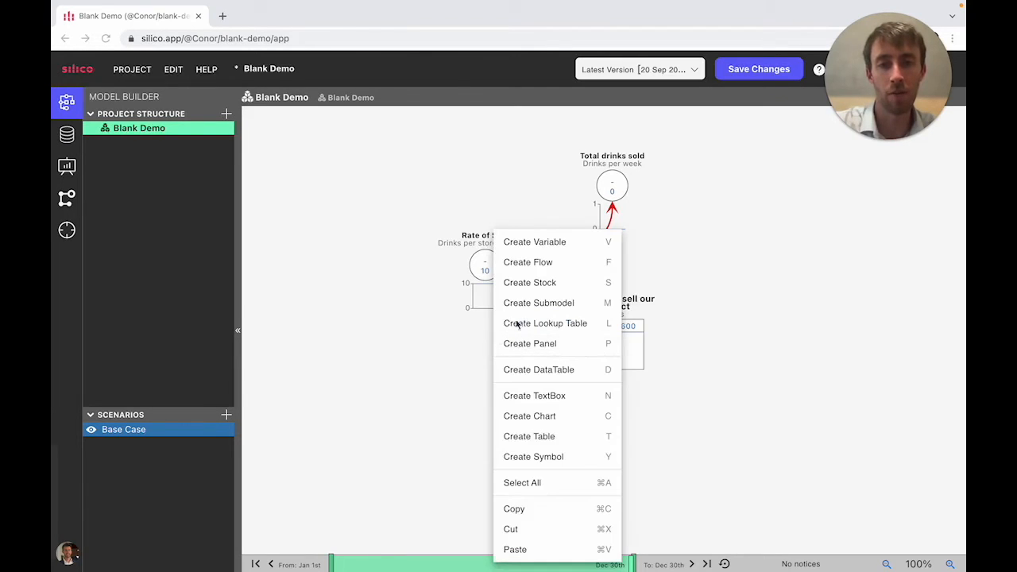
{"action": "left_click", "coordinate": [534, 265]}
{"action": "left_click_drag", "start_coordinate": [501, 334], "coordinate": [587, 345]}
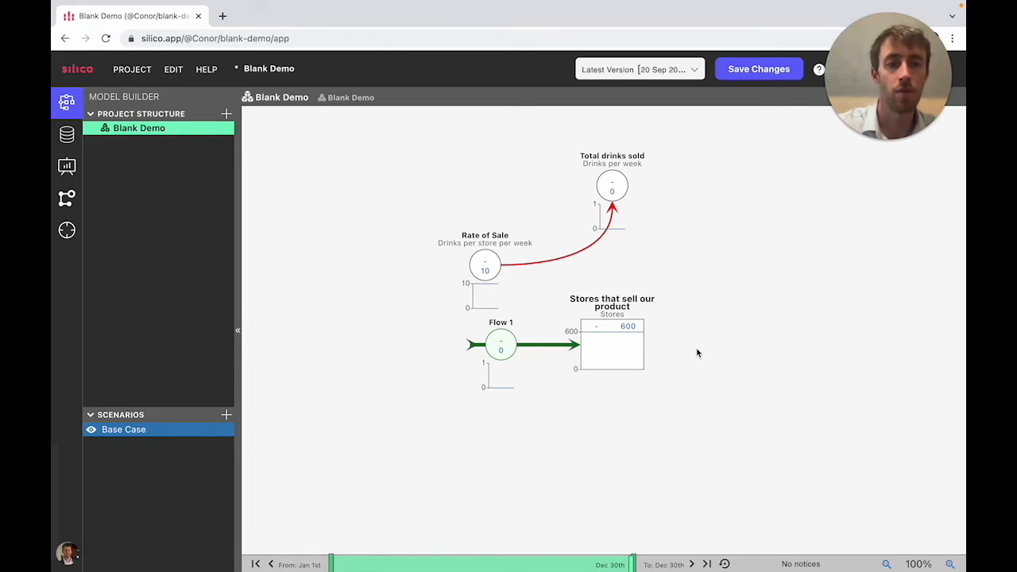
{"action": "key", "text": "f"}
{"action": "left_click_drag", "start_coordinate": [673, 347], "coordinate": [644, 347]}
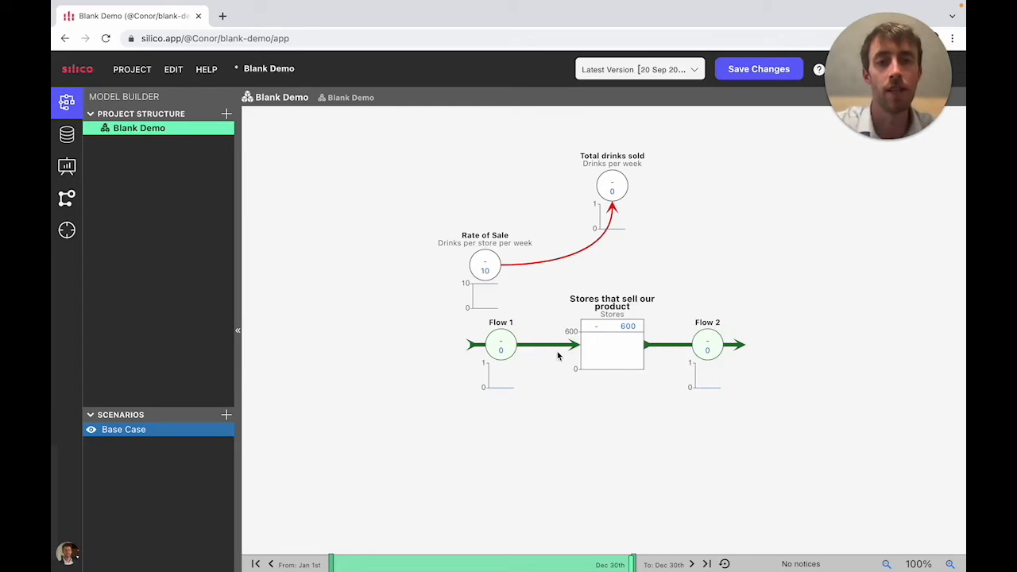
Step: Rename the flow into the stores stock as "Listings won per week"
{"action": "left_click", "coordinate": [500, 344]}
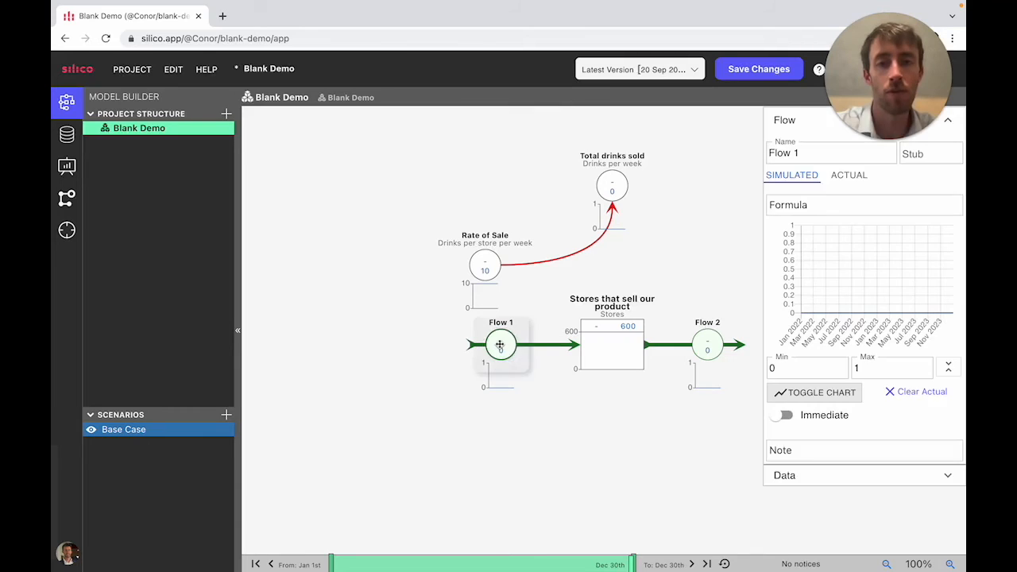
{"action": "triple_click", "coordinate": [800, 154]}
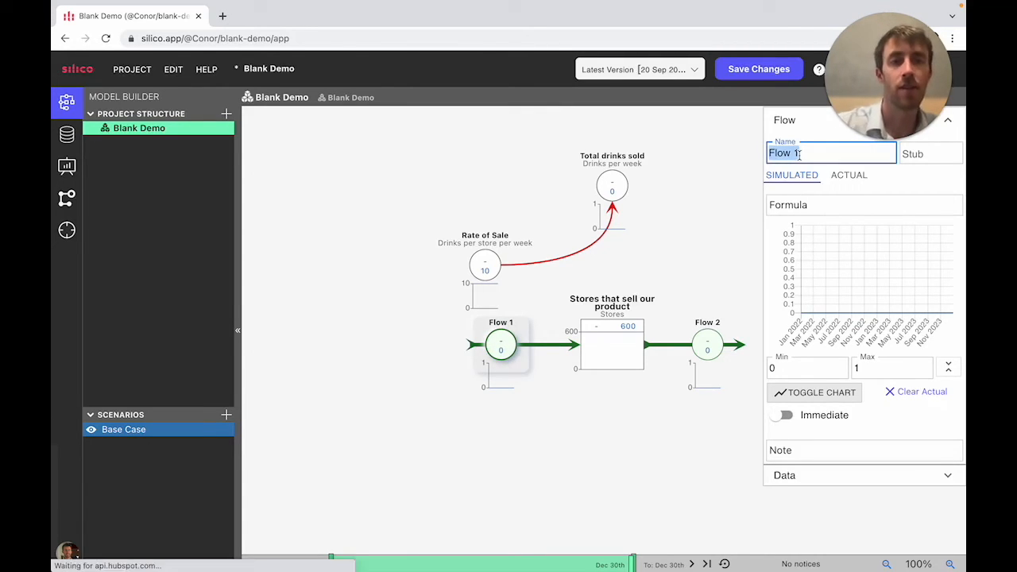
{"action": "type", "text": "Listings "}
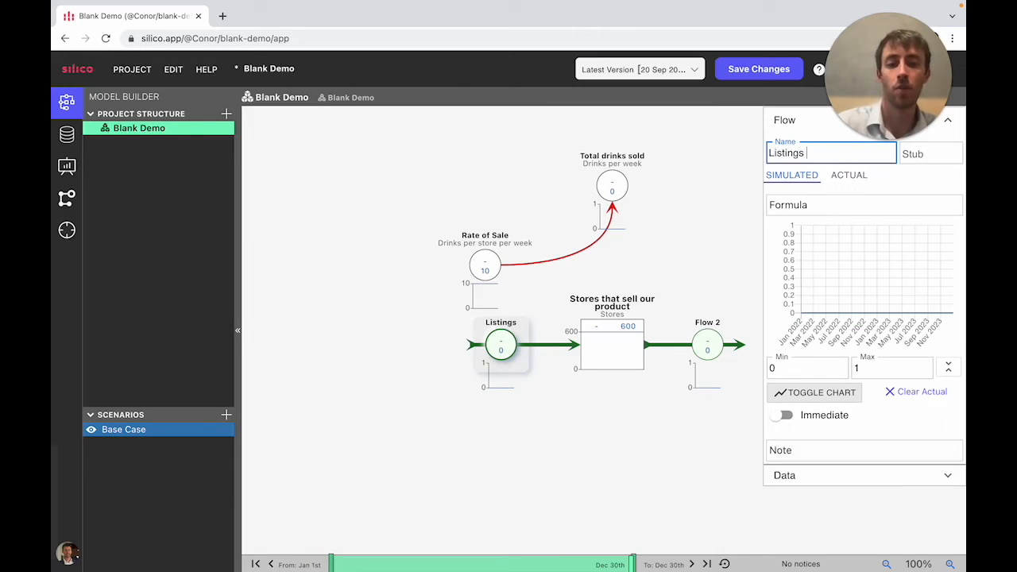
{"action": "type", "text": "won per"}
{"action": "key", "text": "BackSpace"}
{"action": "type", "text": "er week"}
{"action": "key", "text": "Return"}
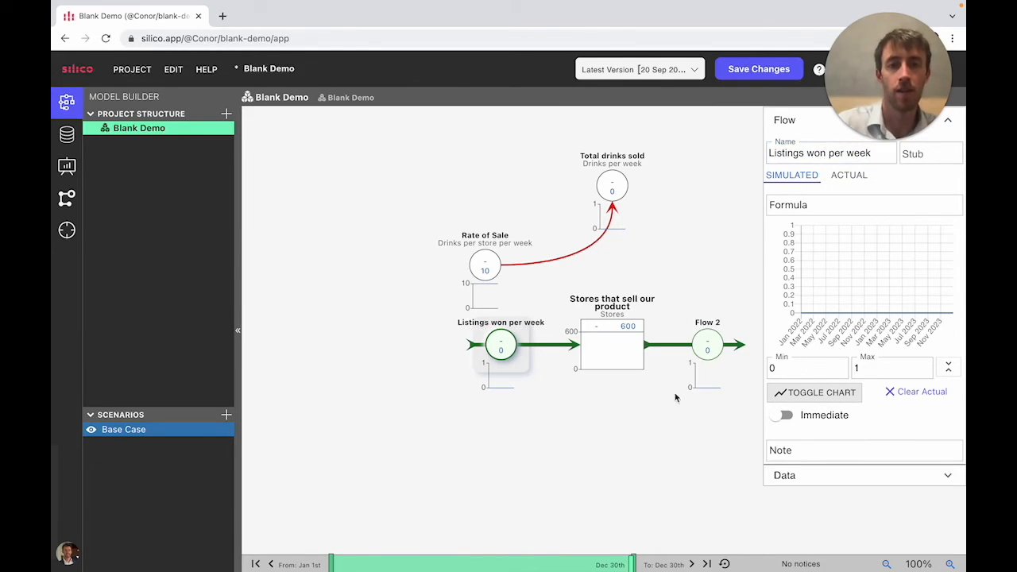
{"action": "left_click", "coordinate": [660, 438]}
Step: Rename the flow out of the stores stock as "Listings lost per week" and give it the stub "Stores per week"
{"action": "left_click", "coordinate": [707, 344]}
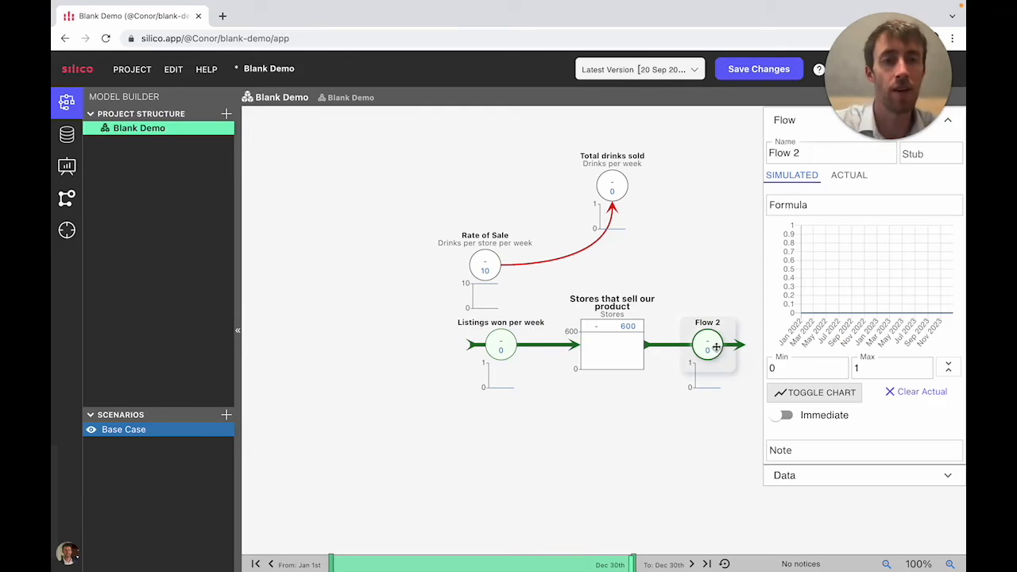
{"action": "double_click", "coordinate": [809, 151]}
{"action": "key", "text": "ctrl+a"}
{"action": "type", "text": "List"}
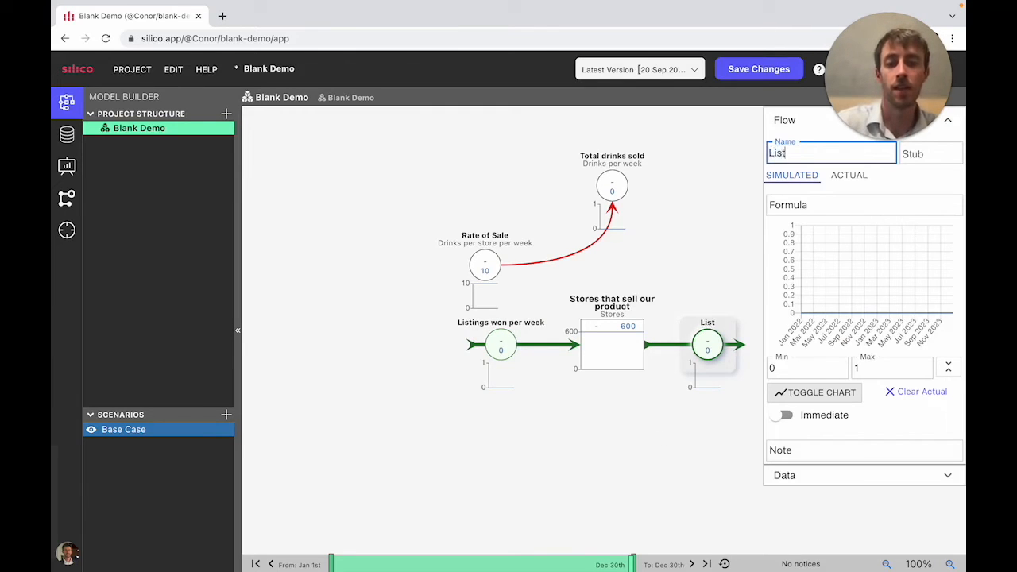
{"action": "type", "text": "ings lost per week"}
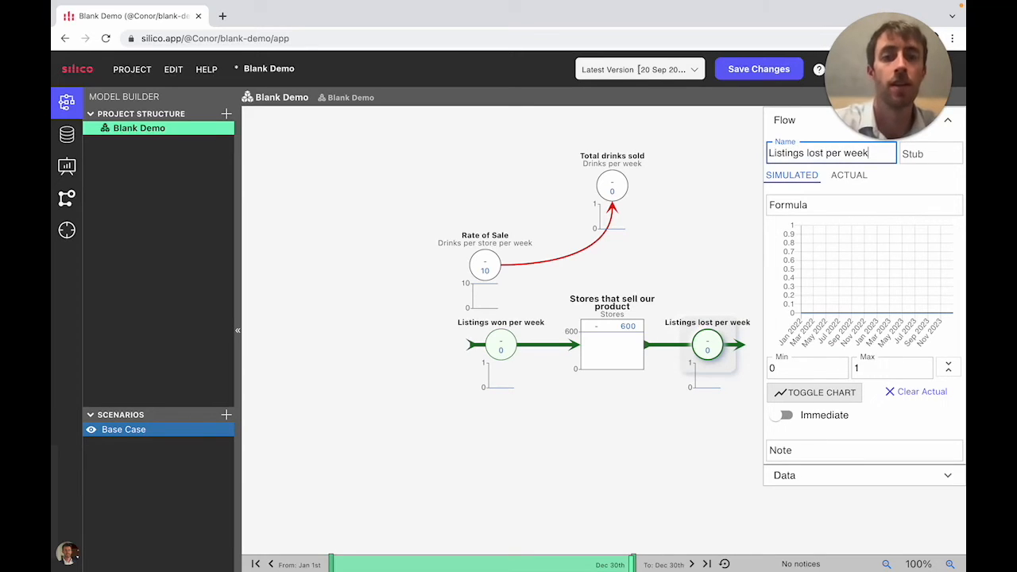
{"action": "left_click", "coordinate": [926, 156]}
{"action": "type", "text": "Stores"}
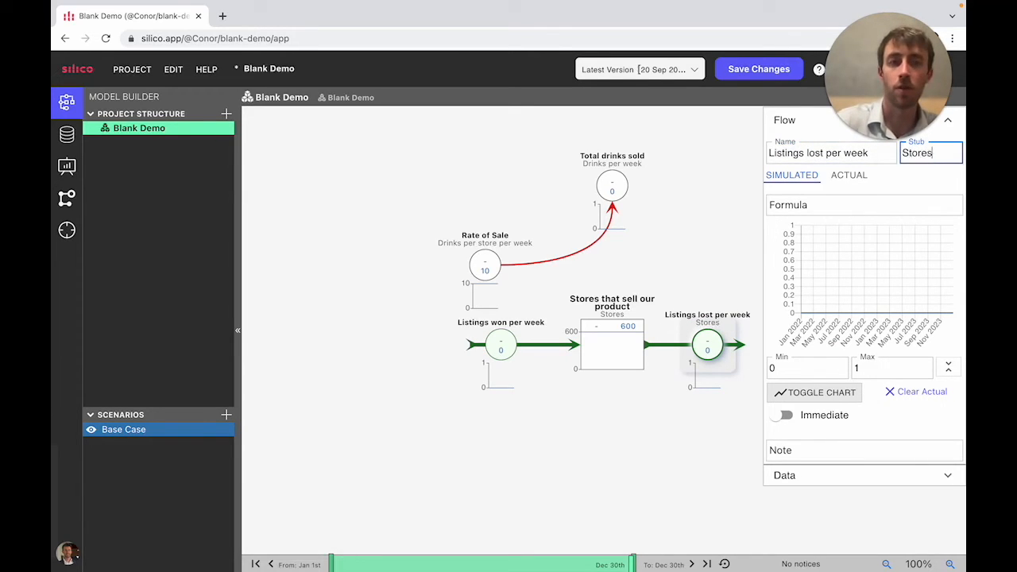
{"action": "type", "text": " per week"}
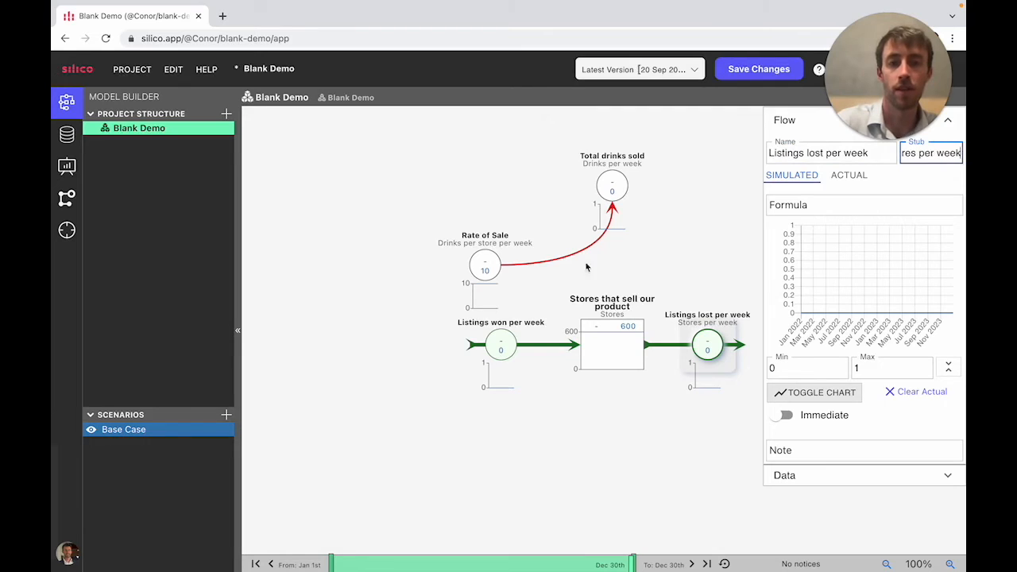
Step: Give the Listings won per week flow the stub "Stores per week"
{"action": "left_click", "coordinate": [499, 348]}
{"action": "left_click", "coordinate": [928, 154]}
{"action": "type", "text": "Stor"}
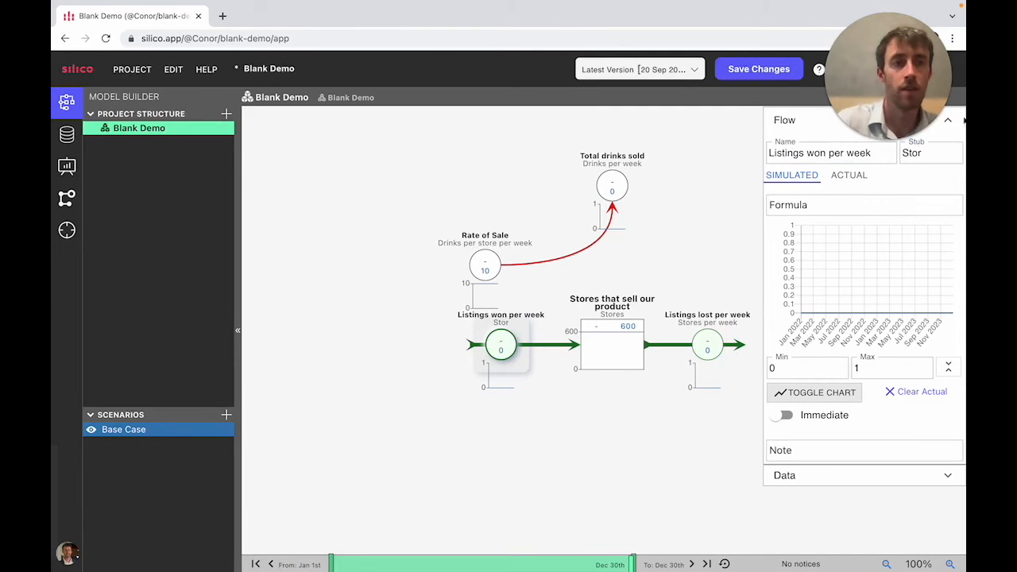
{"action": "left_click", "coordinate": [951, 154]}
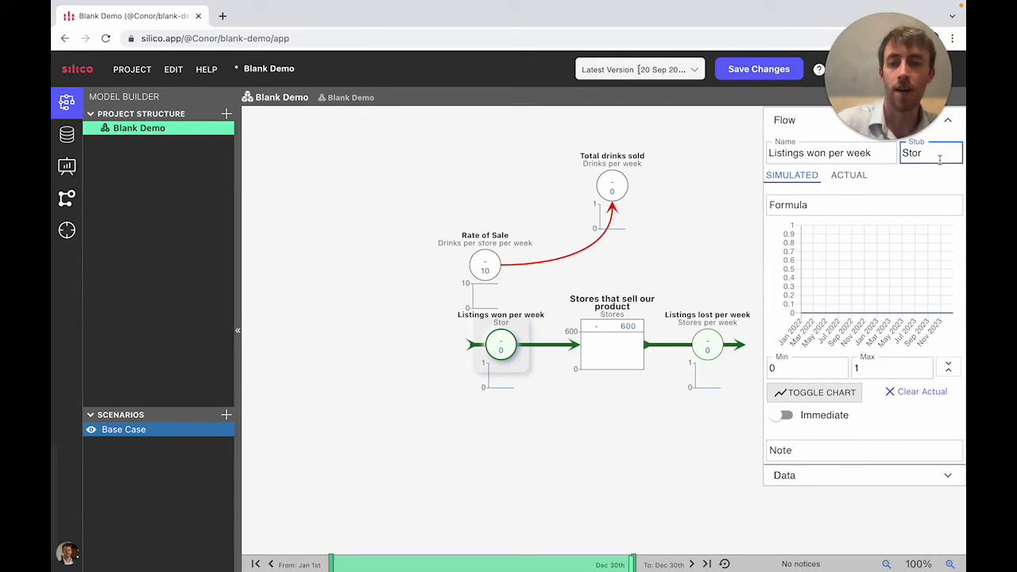
{"action": "type", "text": "es per week"}
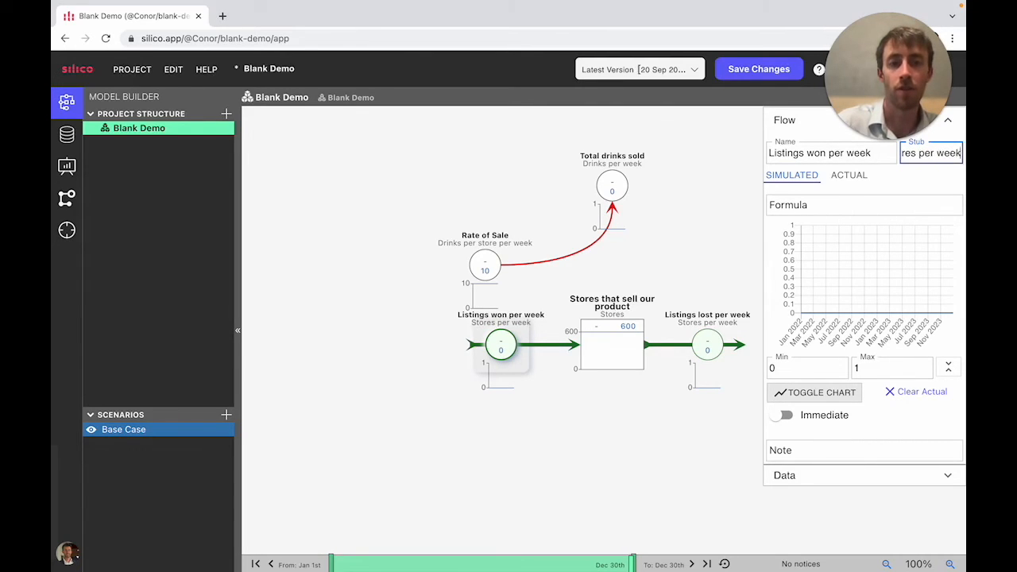
{"action": "left_click", "coordinate": [665, 436]}
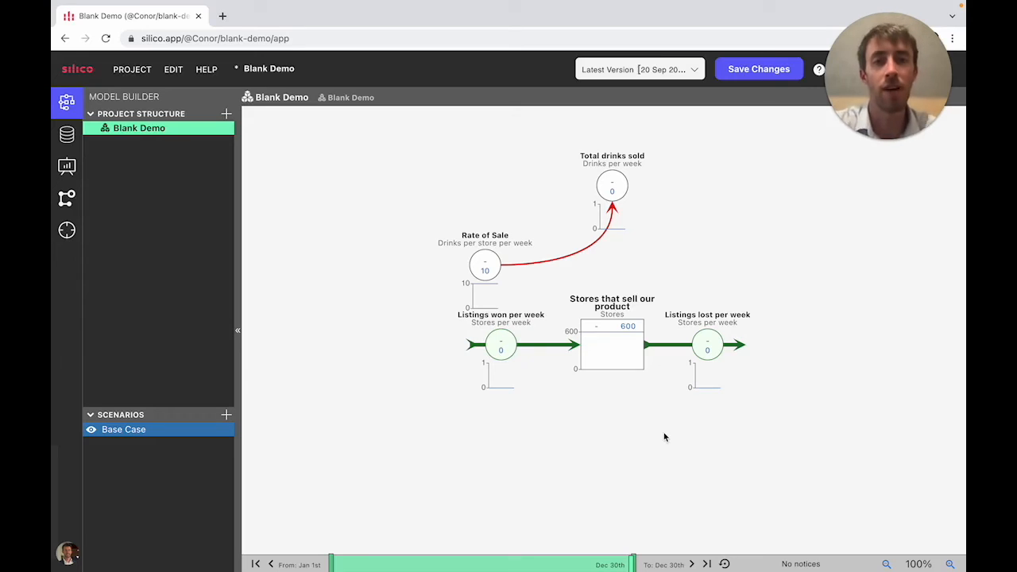
Step: Set the formula of the Listings won per week flow to 2
{"action": "left_click", "coordinate": [502, 347]}
{"action": "left_click", "coordinate": [793, 203]}
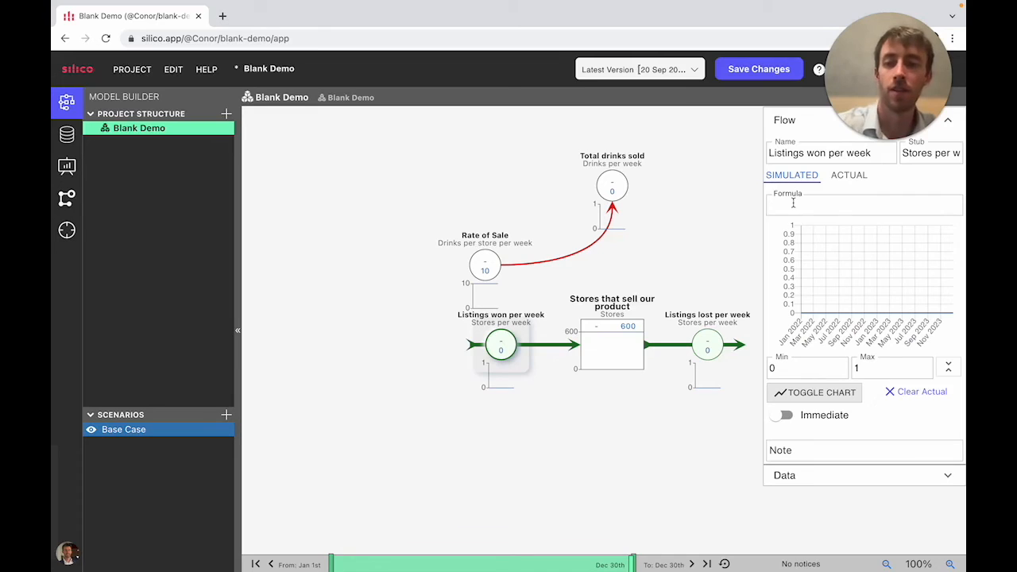
{"action": "type", "text": "2"}
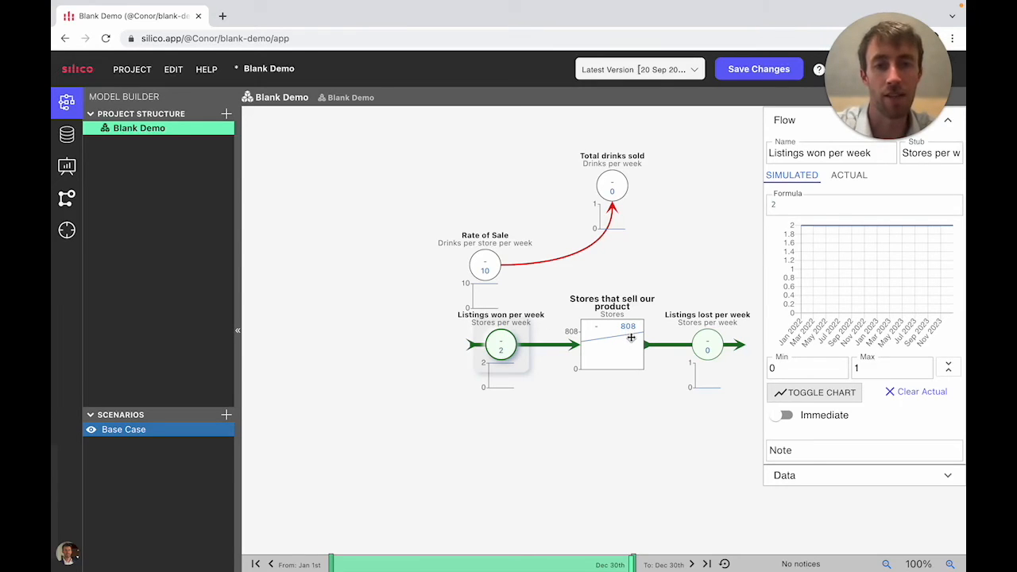
{"action": "mouse_move", "coordinate": [631, 564]}
{"action": "left_mouse_down"}
{"action": "mouse_move", "coordinate": [488, 563]}
{"action": "mouse_move", "coordinate": [639, 553]}
{"action": "left_mouse_up"}
{"action": "left_click", "coordinate": [723, 437]}
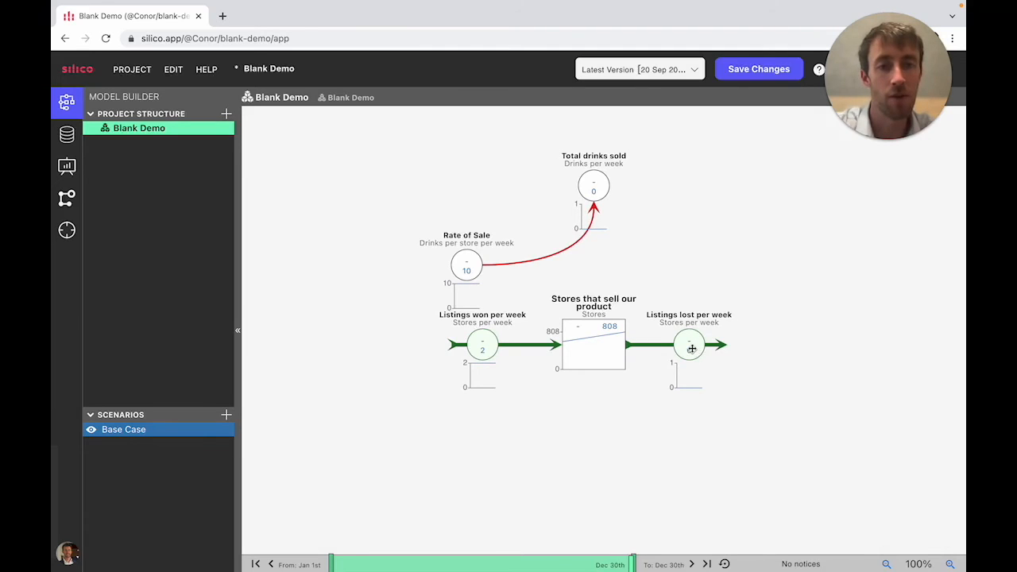
Step: Set the formula of the Listings lost per week flow to 1 and move the stock with its flows slightly down
{"action": "left_click", "coordinate": [692, 348]}
{"action": "left_click", "coordinate": [809, 208]}
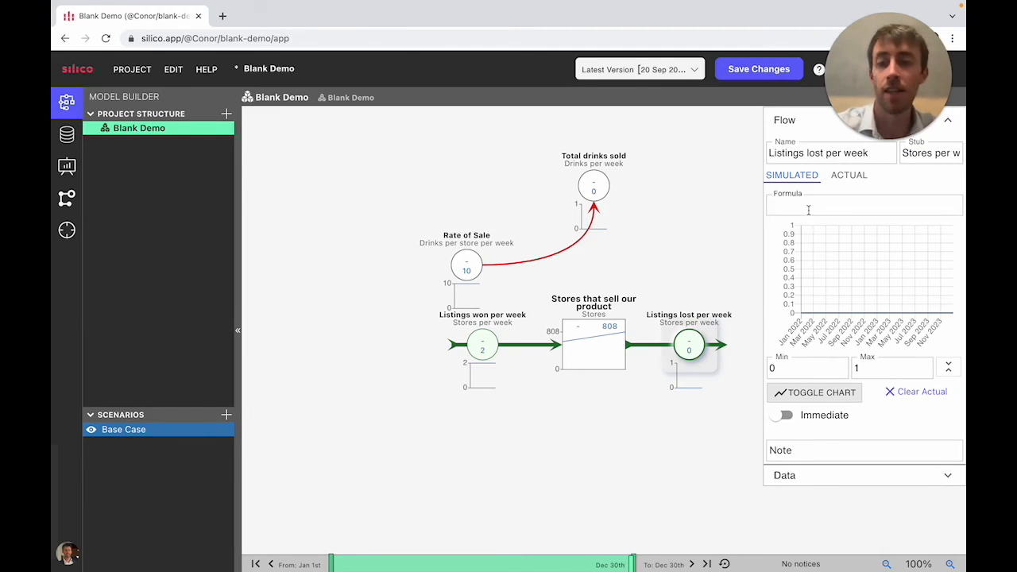
{"action": "type", "text": "1"}
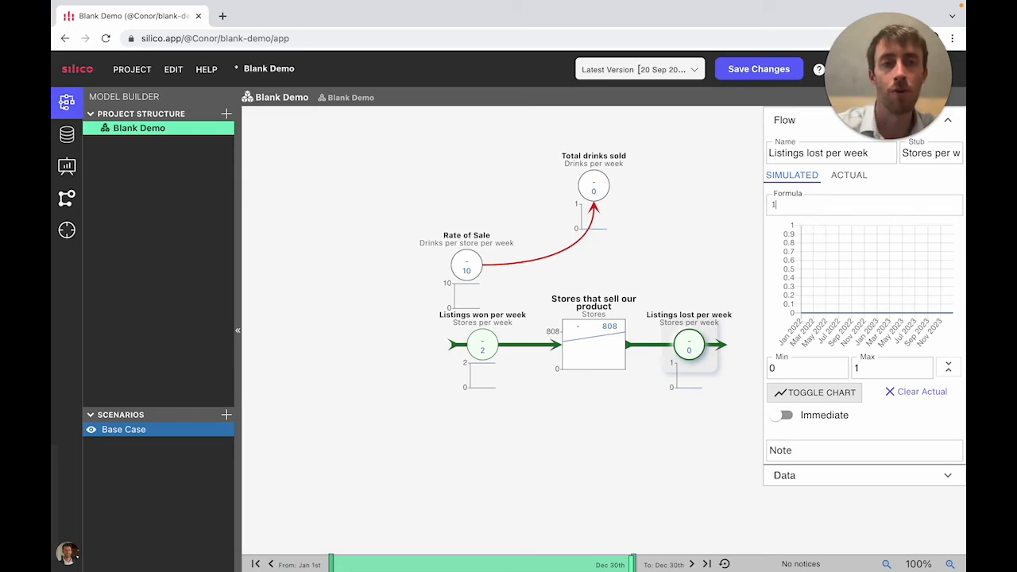
{"action": "key", "text": "BackSpace"}
{"action": "type", "text": "0"}
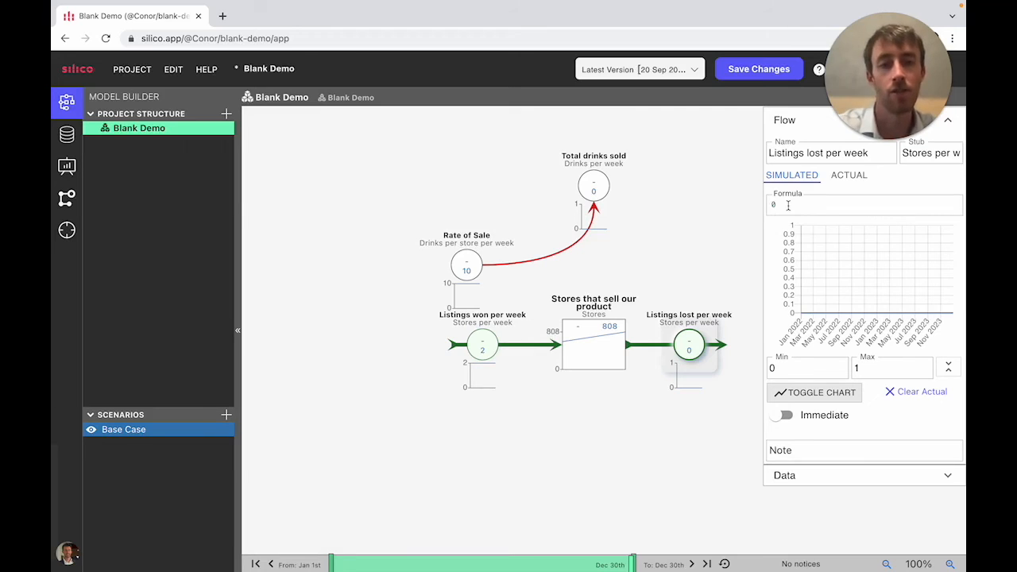
{"action": "key", "text": "BackSpace"}
{"action": "type", "text": "1"}
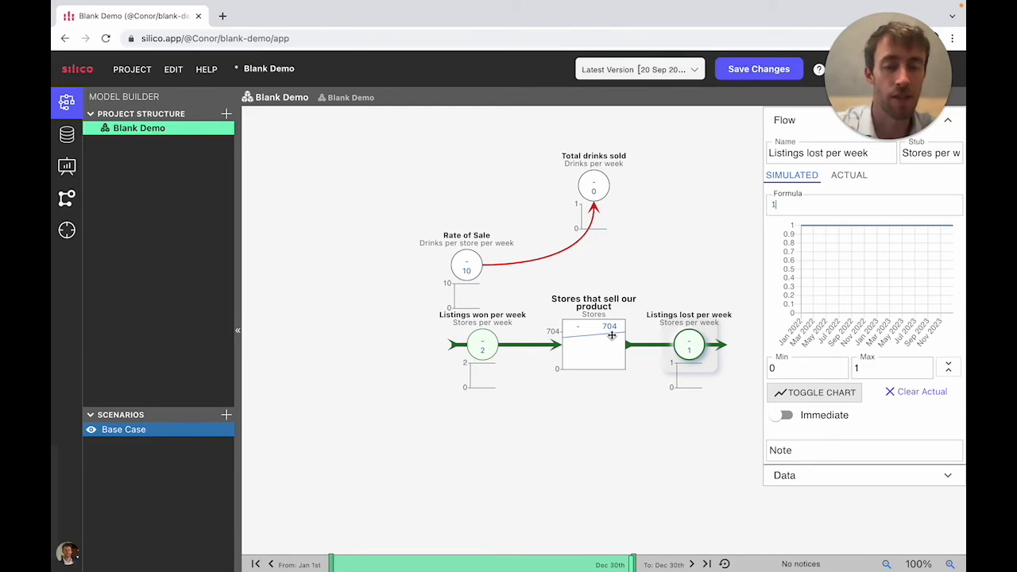
{"action": "left_click_drag", "start_coordinate": [612, 336], "coordinate": [612, 352]}
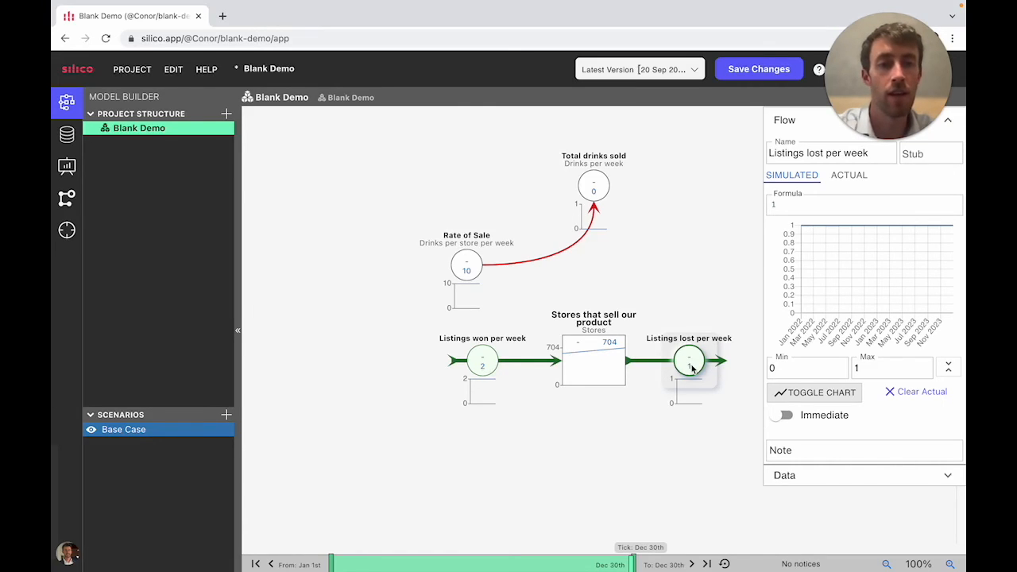
Step: Try a formula of 3 for the Listings lost per week flow
{"action": "key", "text": "BackSpace"}
{"action": "type", "text": "3"}
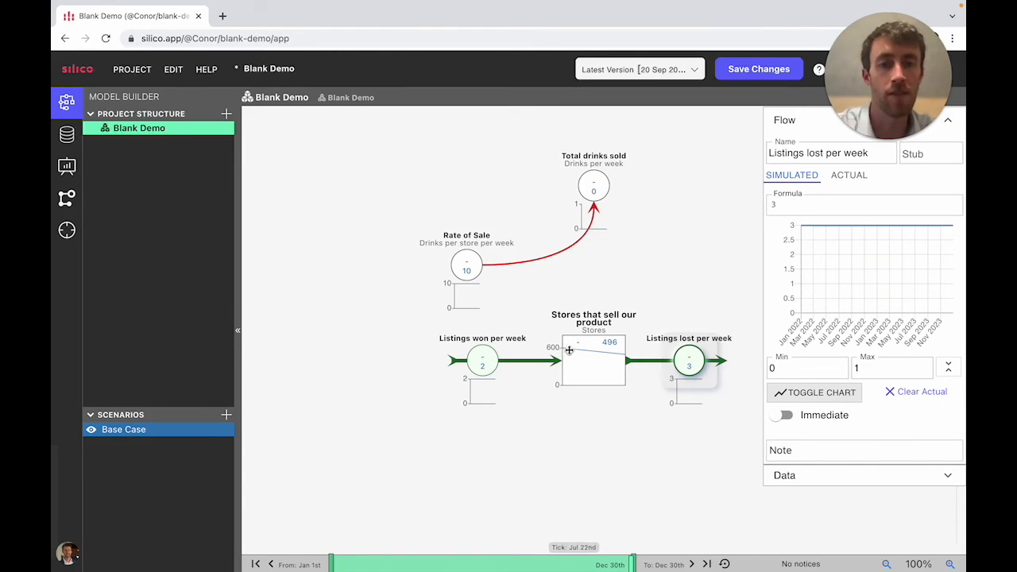
{"action": "left_click", "coordinate": [628, 360]}
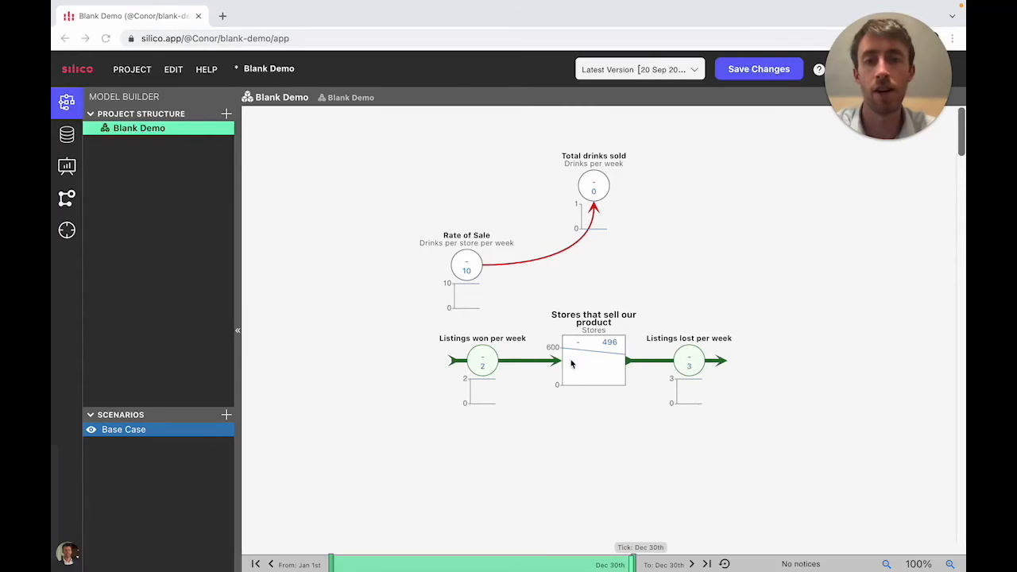
Step: Return the formula of the Listings lost per week flow to 1
{"action": "left_click", "coordinate": [676, 362]}
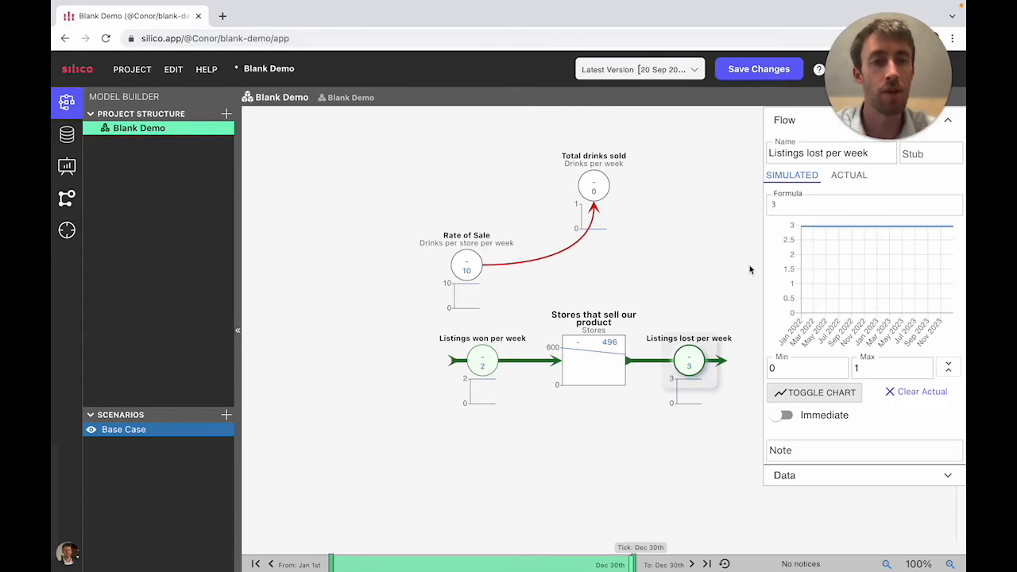
{"action": "left_click", "coordinate": [810, 207]}
{"action": "key", "text": "BackSpace"}
{"action": "type", "text": "2"}
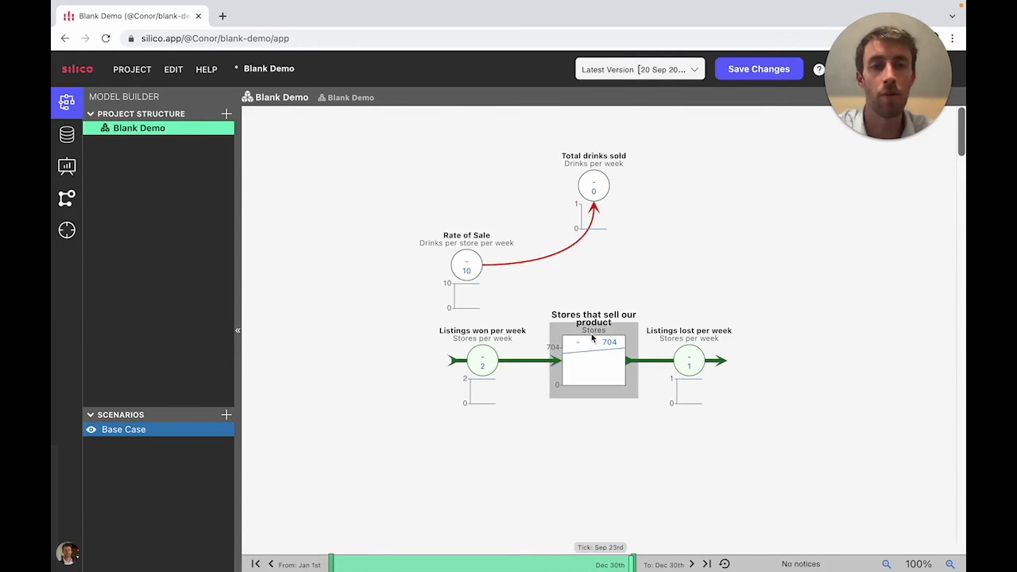
Step: Connect the Stores that sell our product stock to Total drinks sold and set its formula to "Stores that sell our product"*"Rate of Sale"
{"action": "left_click_drag", "start_coordinate": [593, 332], "coordinate": [595, 191]}
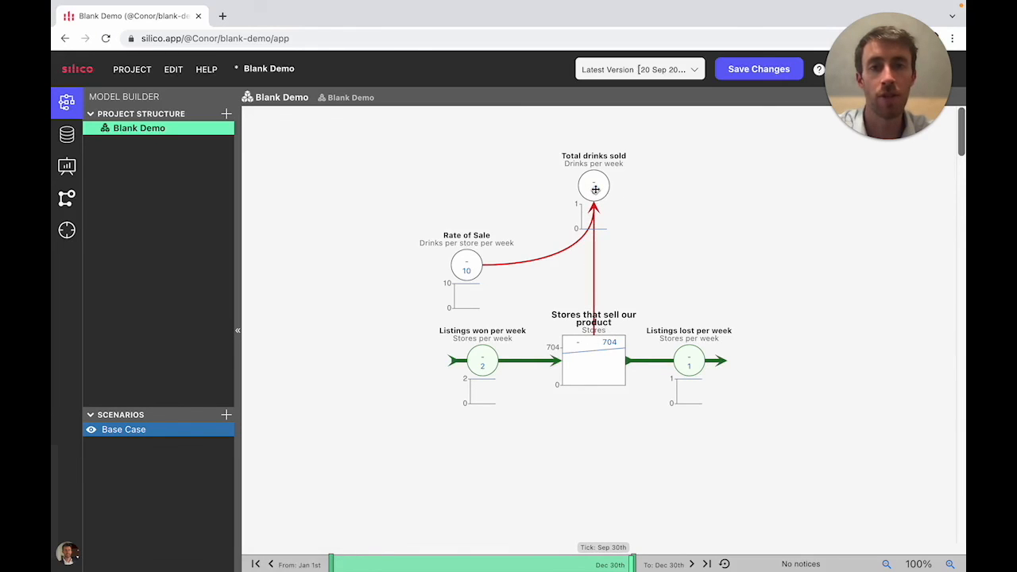
{"action": "left_click", "coordinate": [595, 189]}
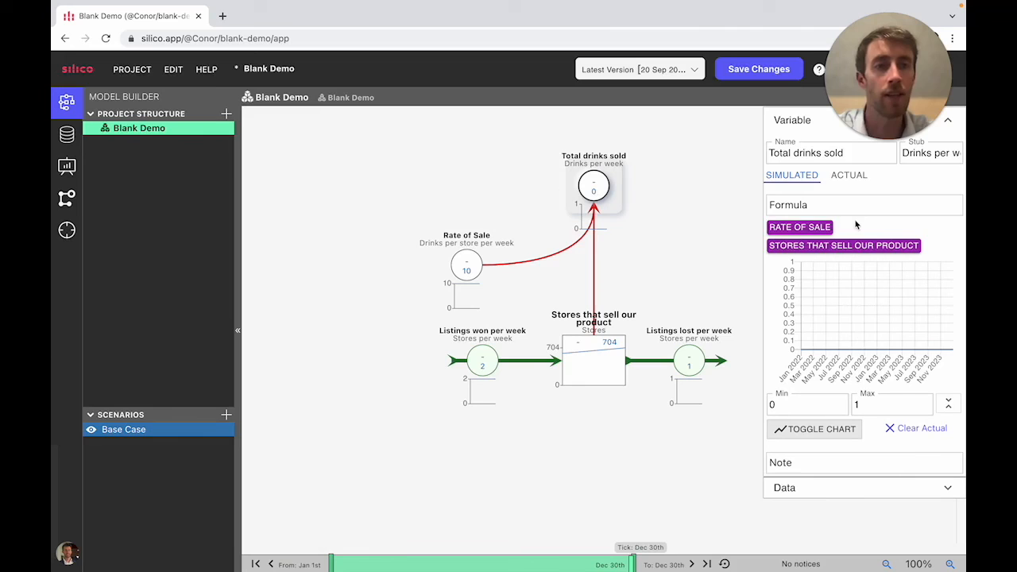
{"action": "left_click", "coordinate": [805, 246]}
{"action": "type", "text": "*"}
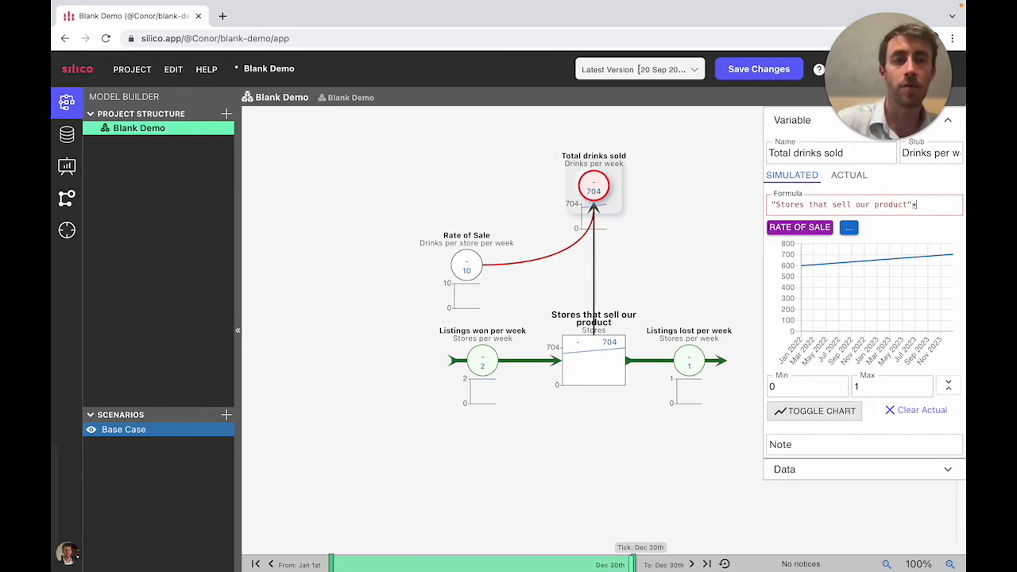
{"action": "left_click", "coordinate": [798, 228]}
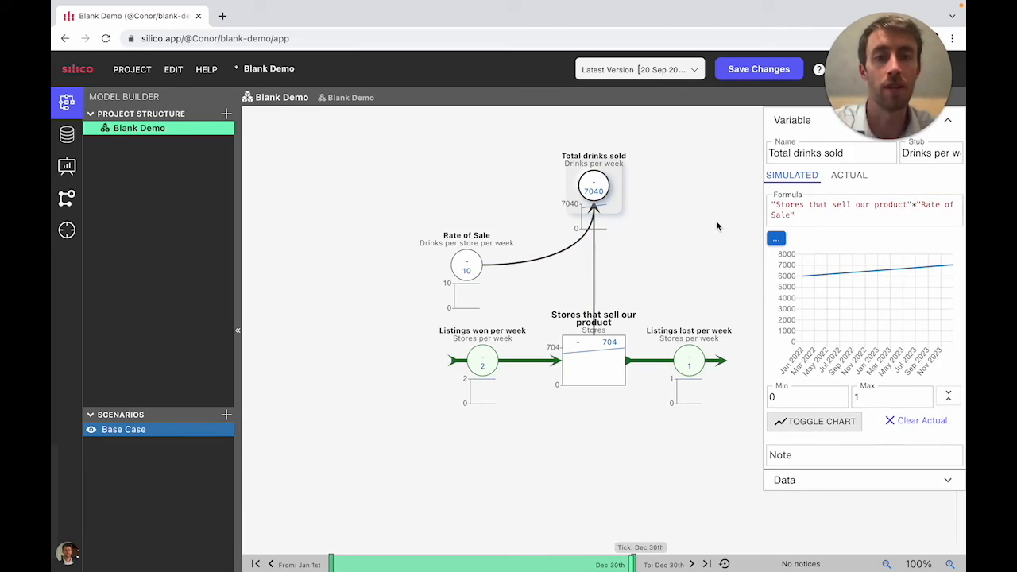
{"action": "left_click", "coordinate": [704, 389]}
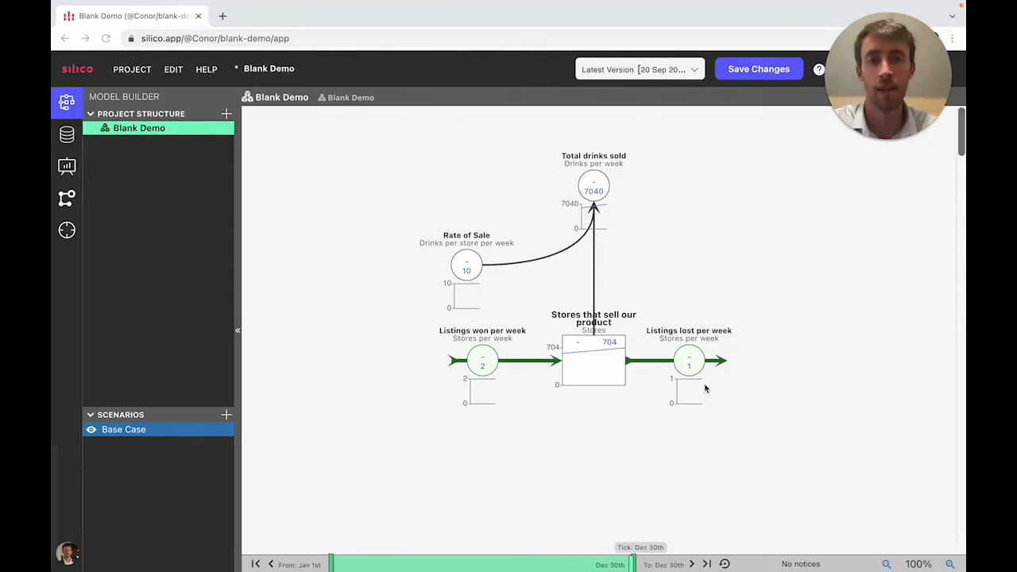
Step: Review the two terms multiplied in the Total drinks sold formula, then close the variable's settings
{"action": "left_click", "coordinate": [593, 186]}
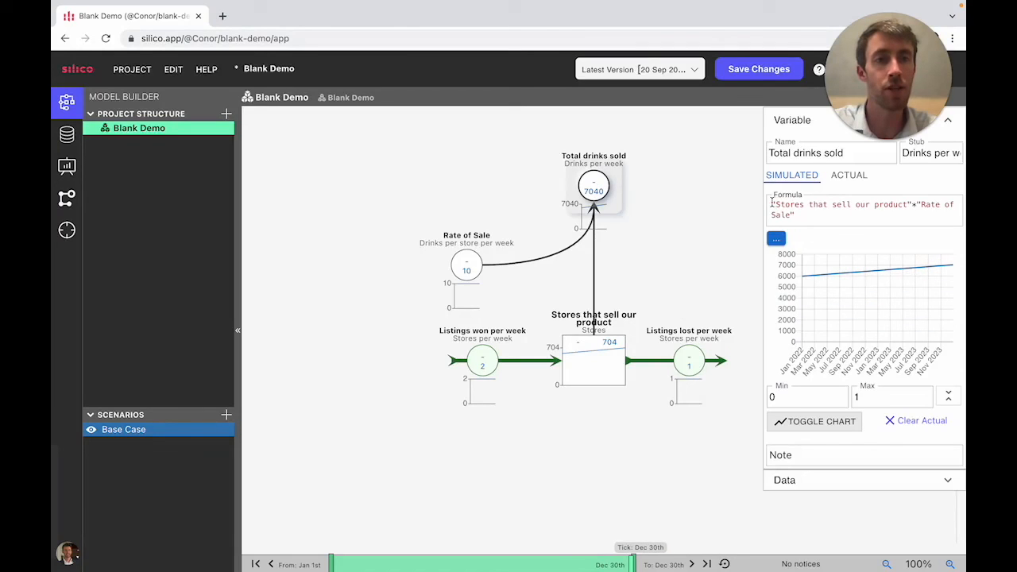
{"action": "left_click_drag", "start_coordinate": [772, 204], "coordinate": [934, 218]}
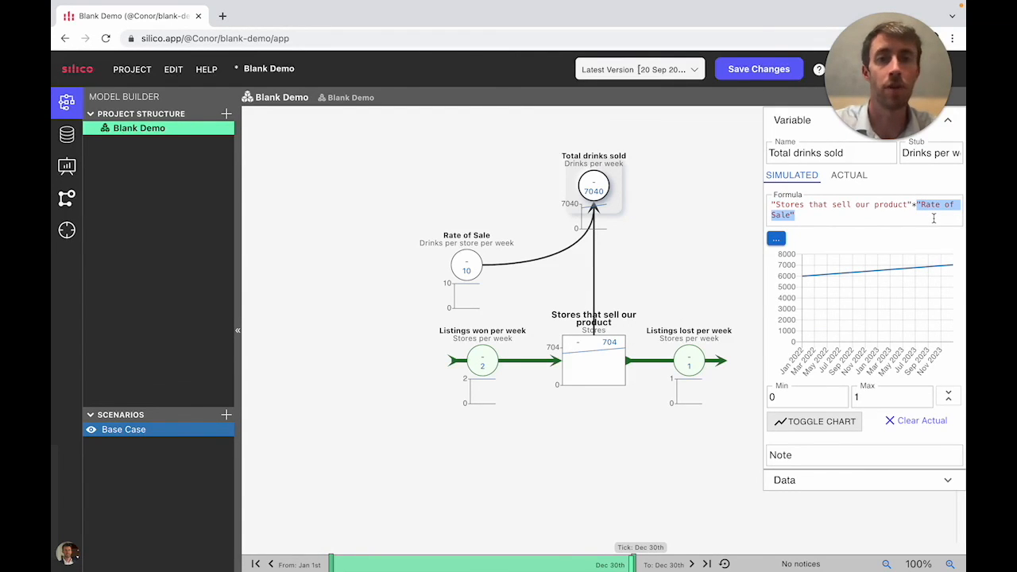
{"action": "left_click", "coordinate": [579, 466]}
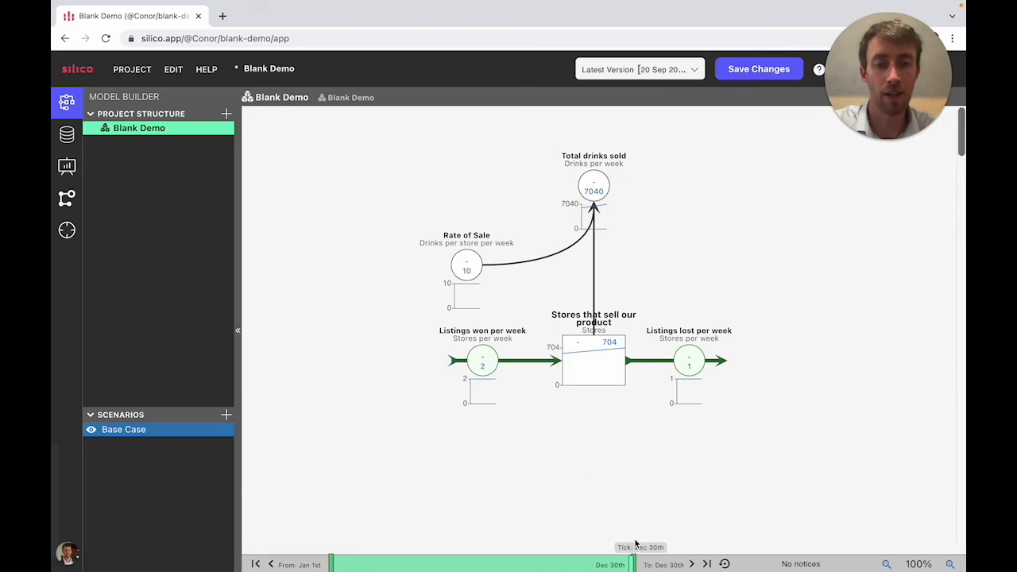
Step: Scrub the simulation timeline back to Dec 10th and forward to May 27th to examine how stores and drink sales develop
{"action": "left_click_drag", "start_coordinate": [634, 543], "coordinate": [474, 538]}
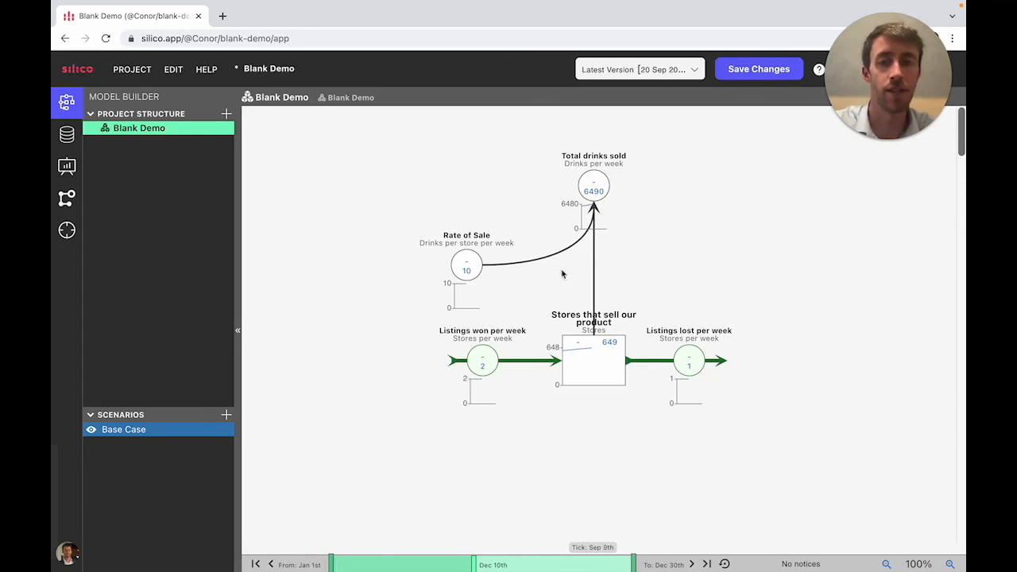
{"action": "left_click_drag", "start_coordinate": [475, 564], "coordinate": [544, 565]}
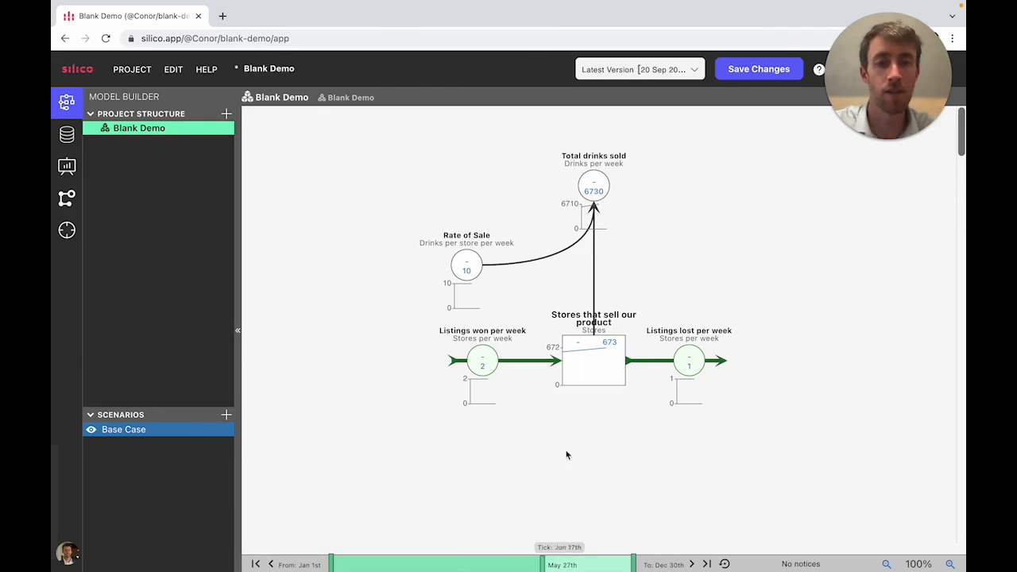